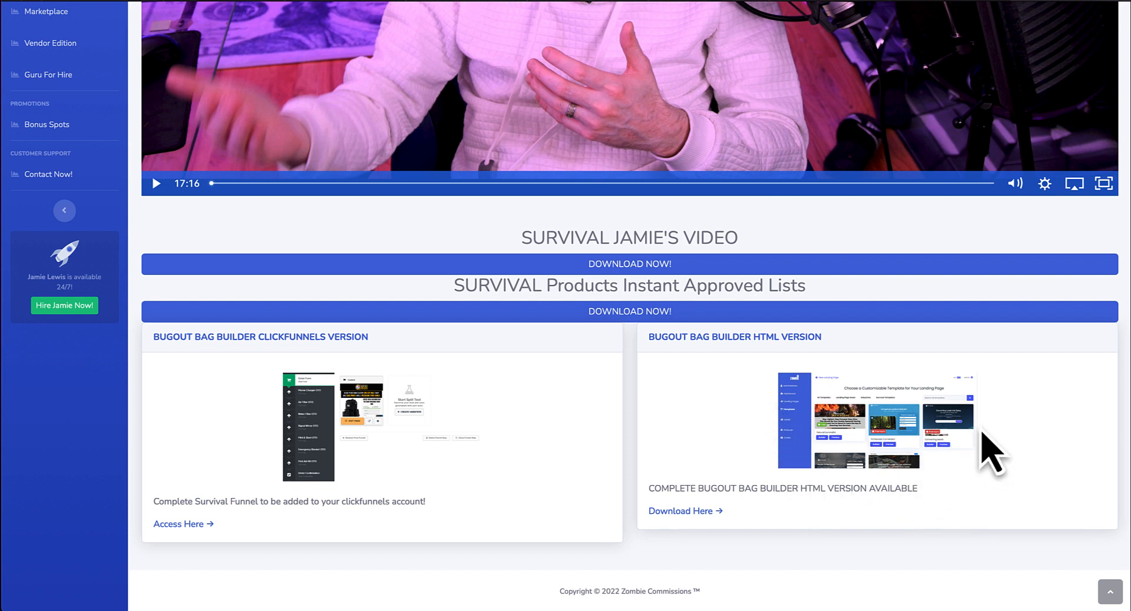
Look over the members area page and open the Survival Products Instant Approved Lists download
scroll(727, 353, up, 10)
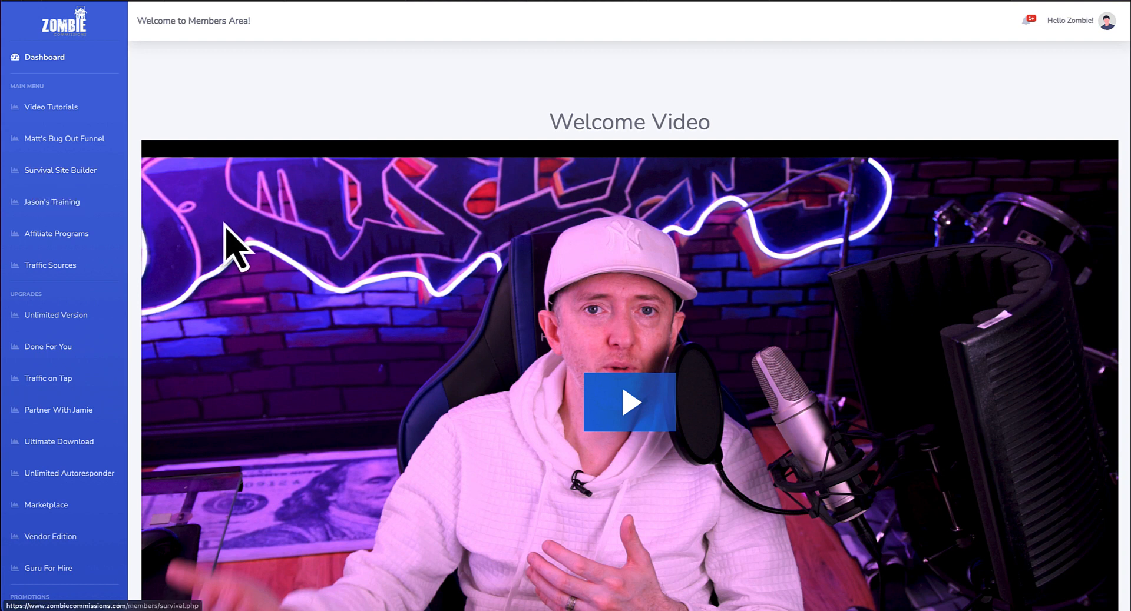
scroll(306, 253, down, 3)
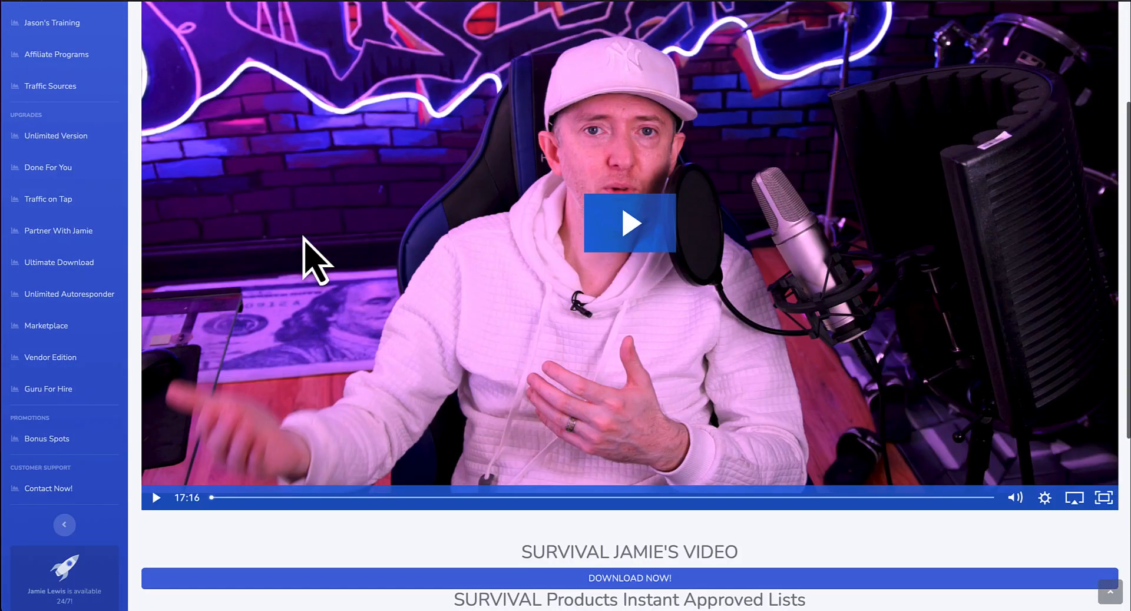
scroll(304, 237, down, 4)
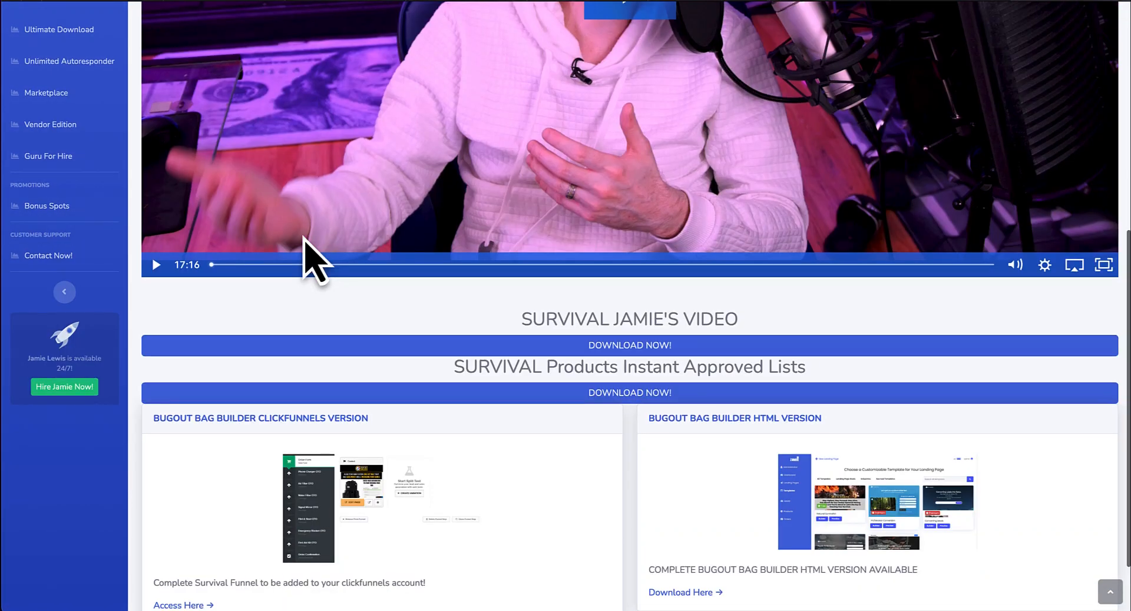
scroll(306, 253, down, 2)
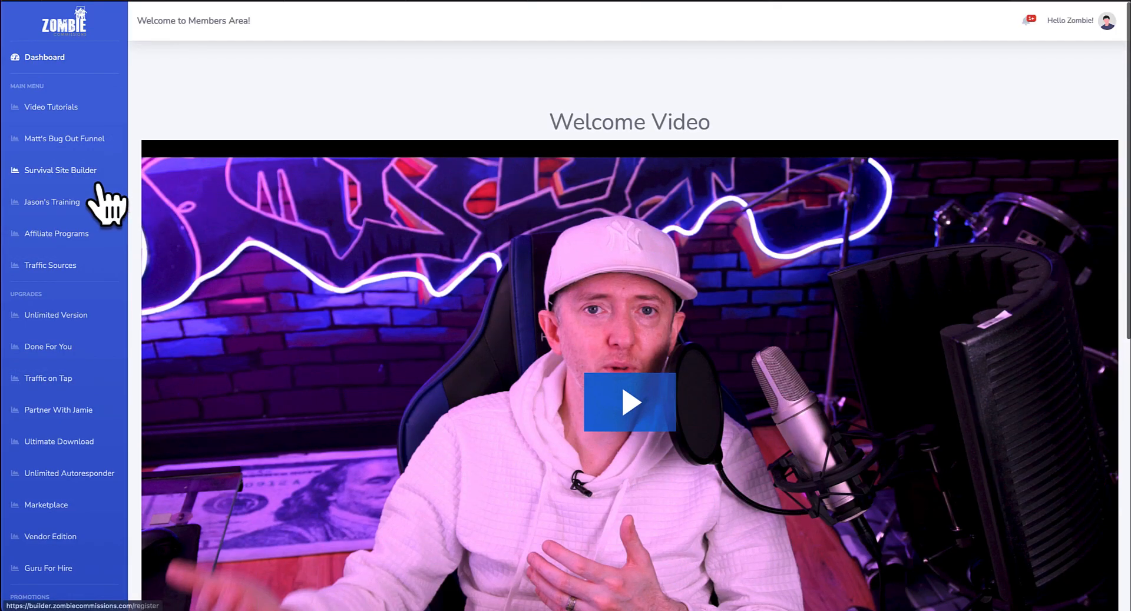
scroll(454, 313, down, 10)
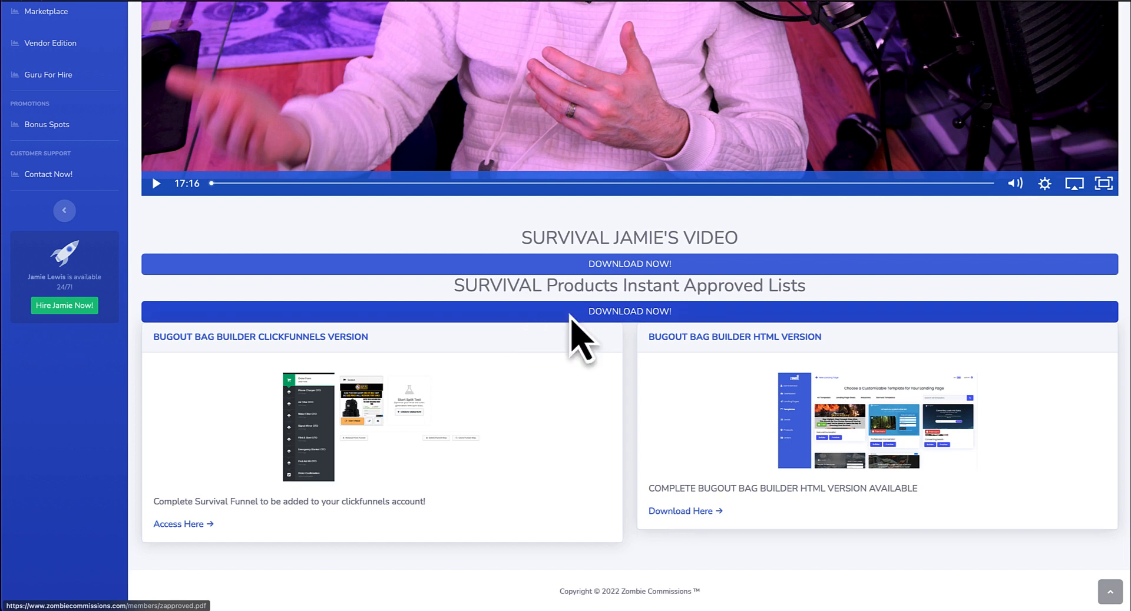
click(571, 316)
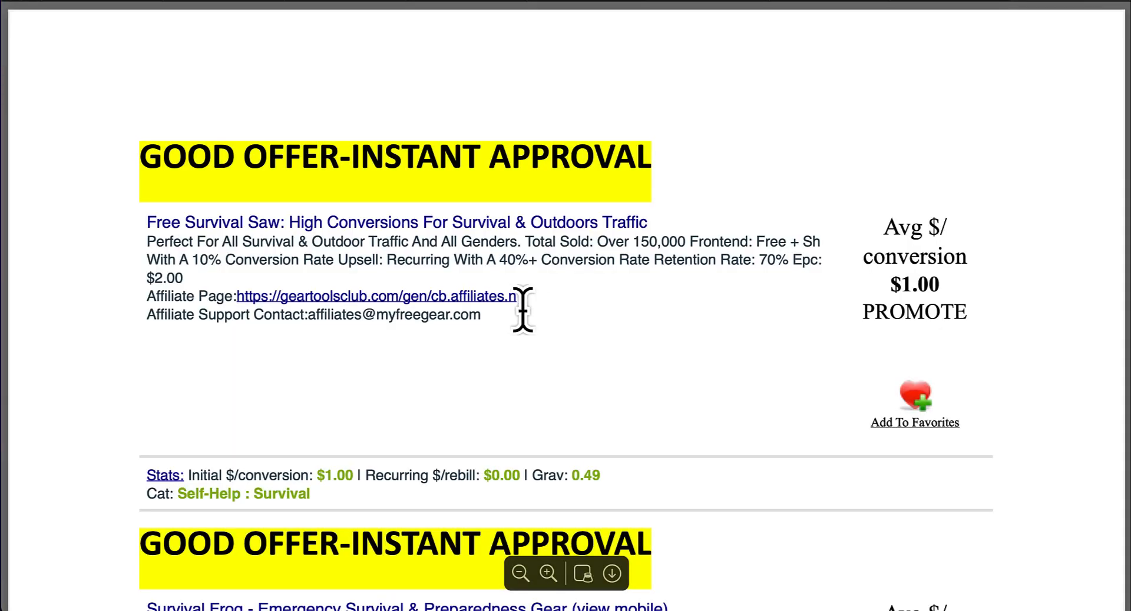
Review the instant-approval survival offers in the list, starting with the Free Survival Saw entry
scroll(520, 307, down, 1)
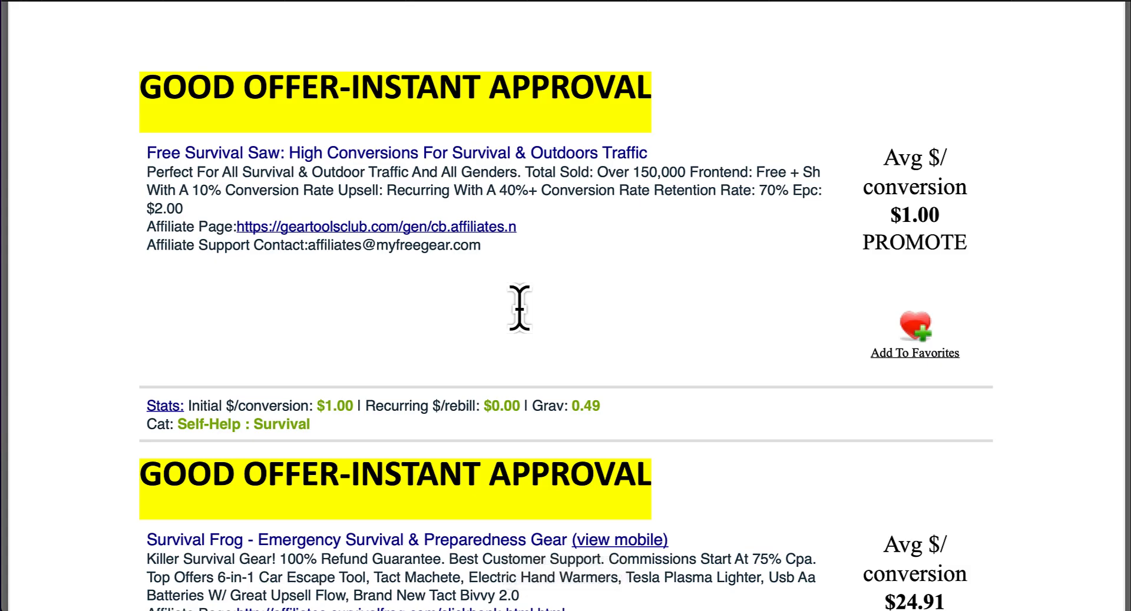
scroll(520, 307, down, 4)
scroll(520, 308, up, 5)
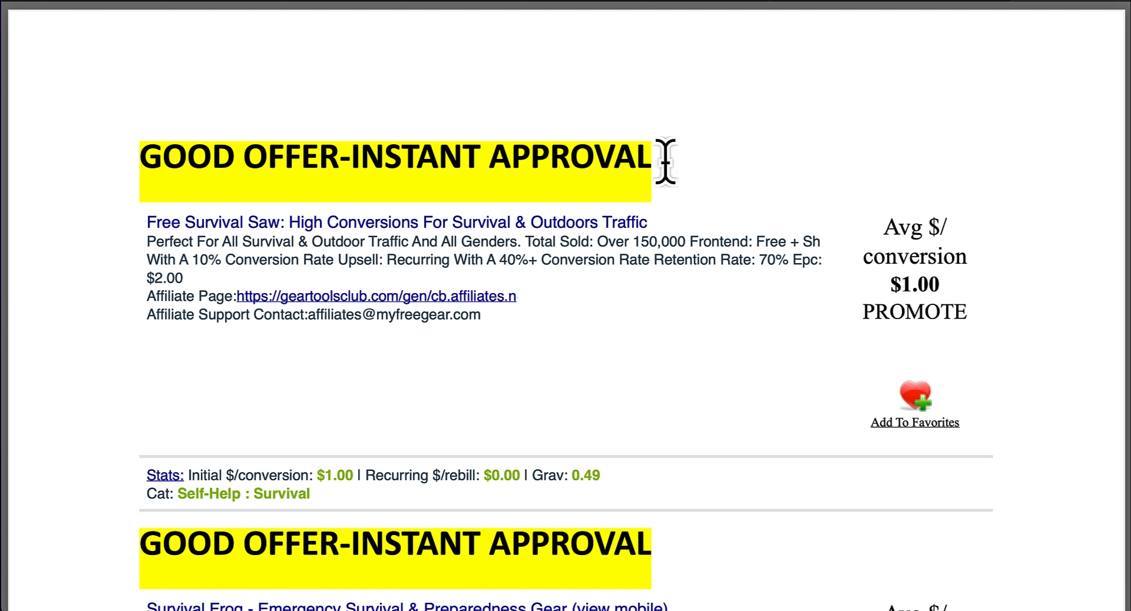
click(871, 1)
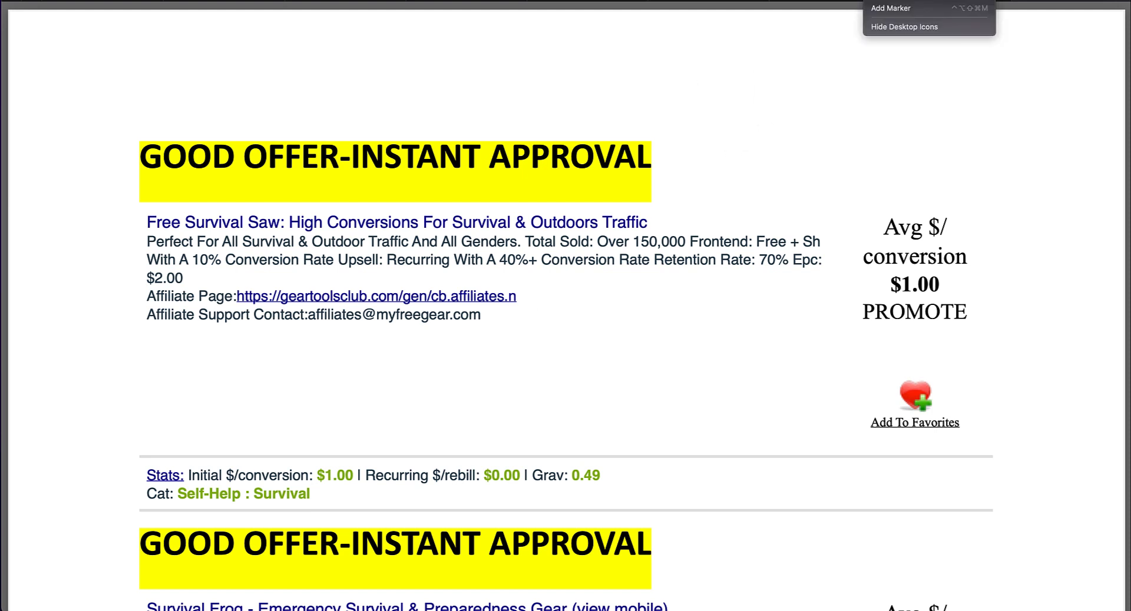
click(893, 5)
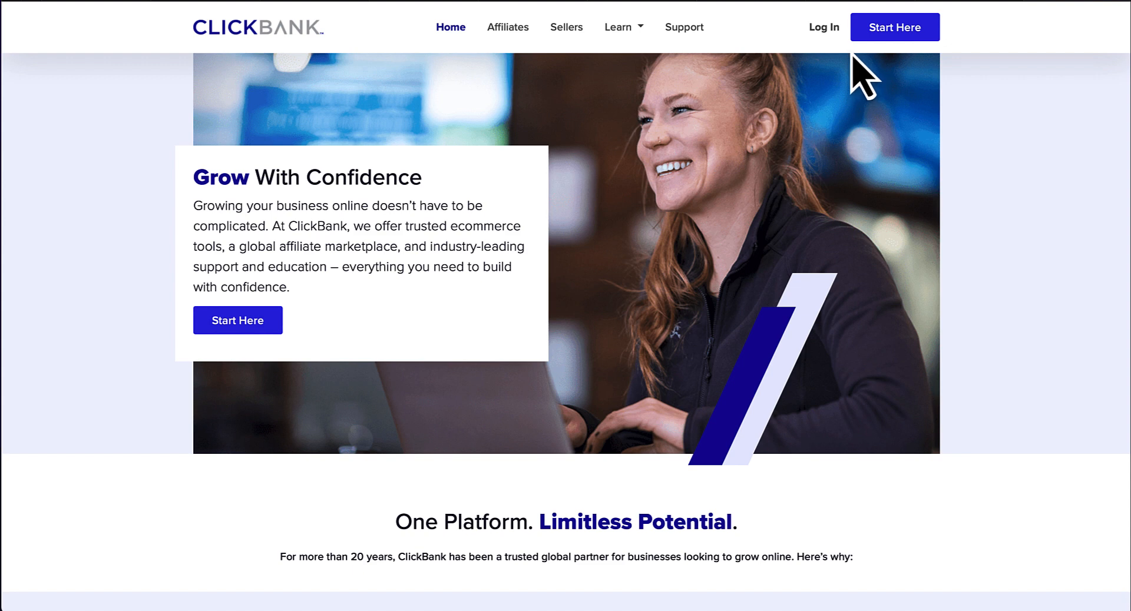
Log in to ClickBank using the saved account nickname and password
click(823, 30)
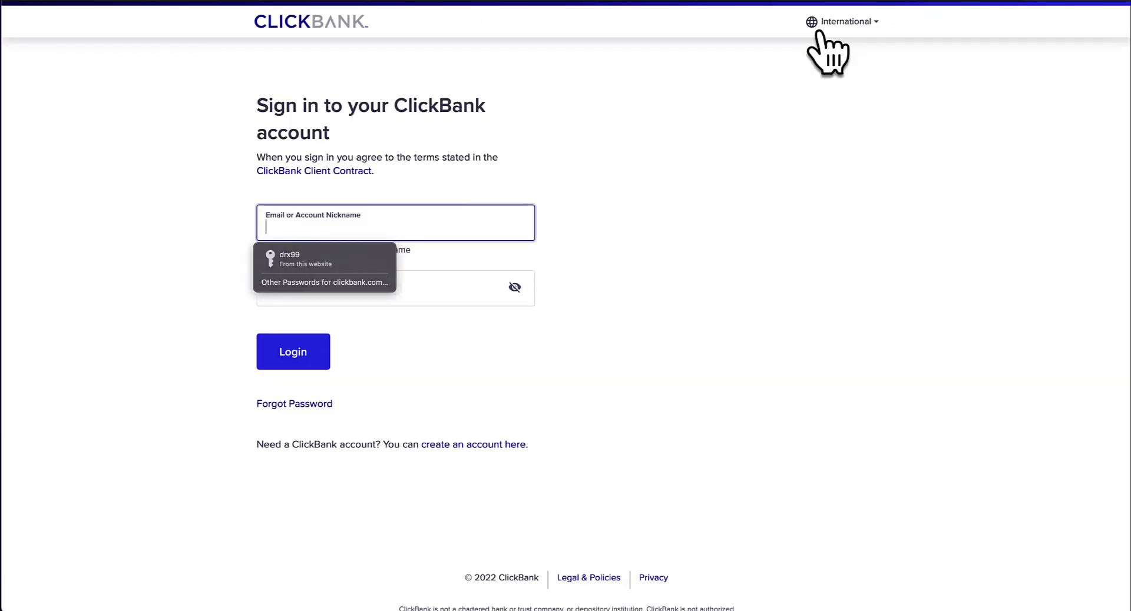
click(305, 260)
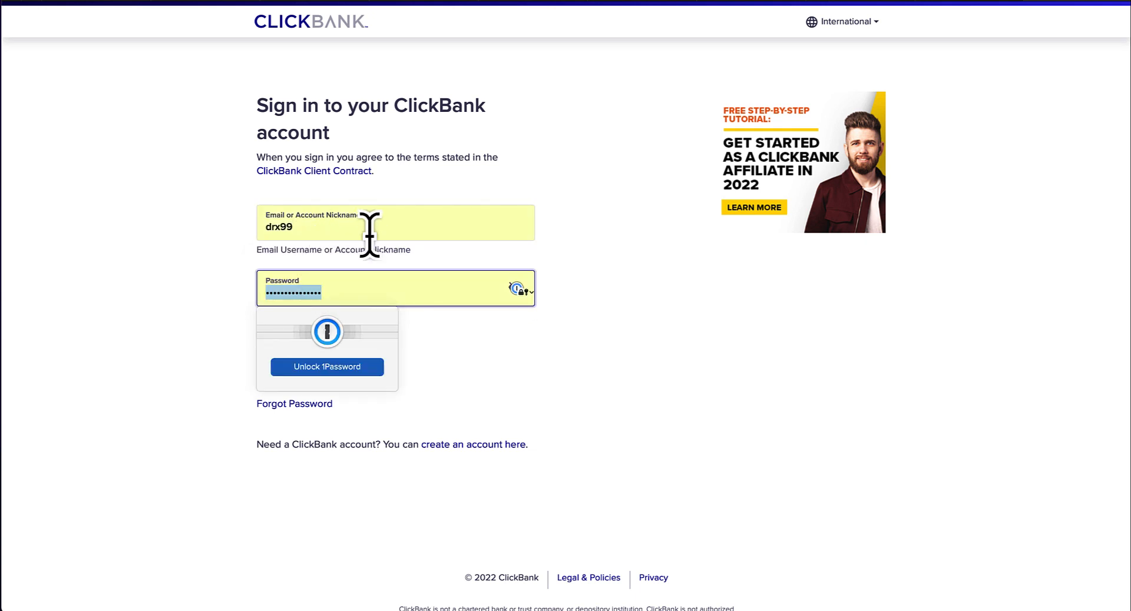
click(438, 371)
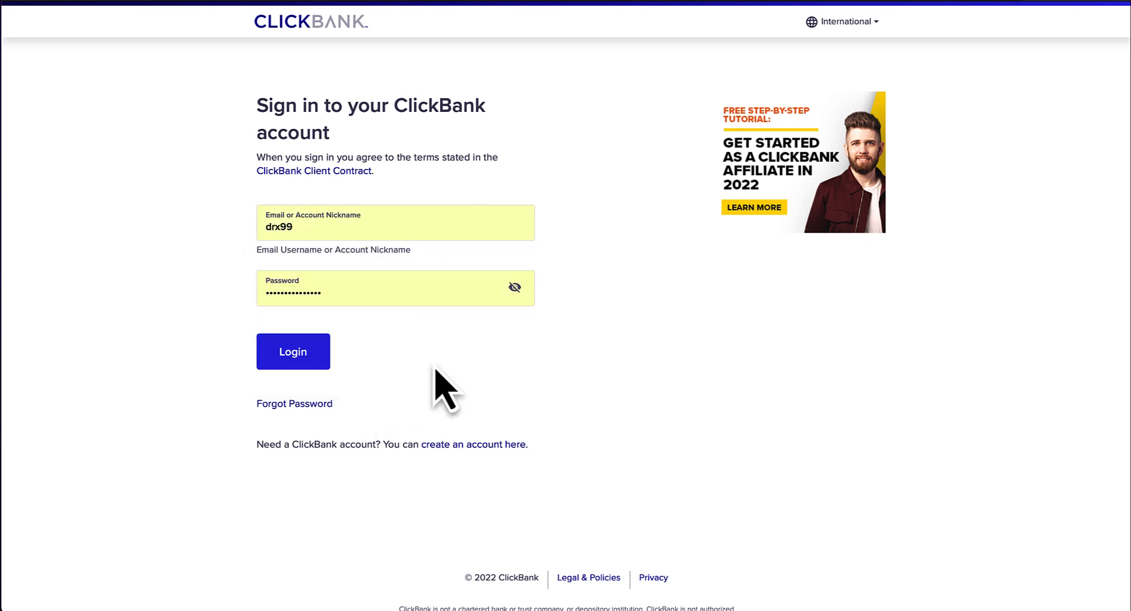
click(300, 352)
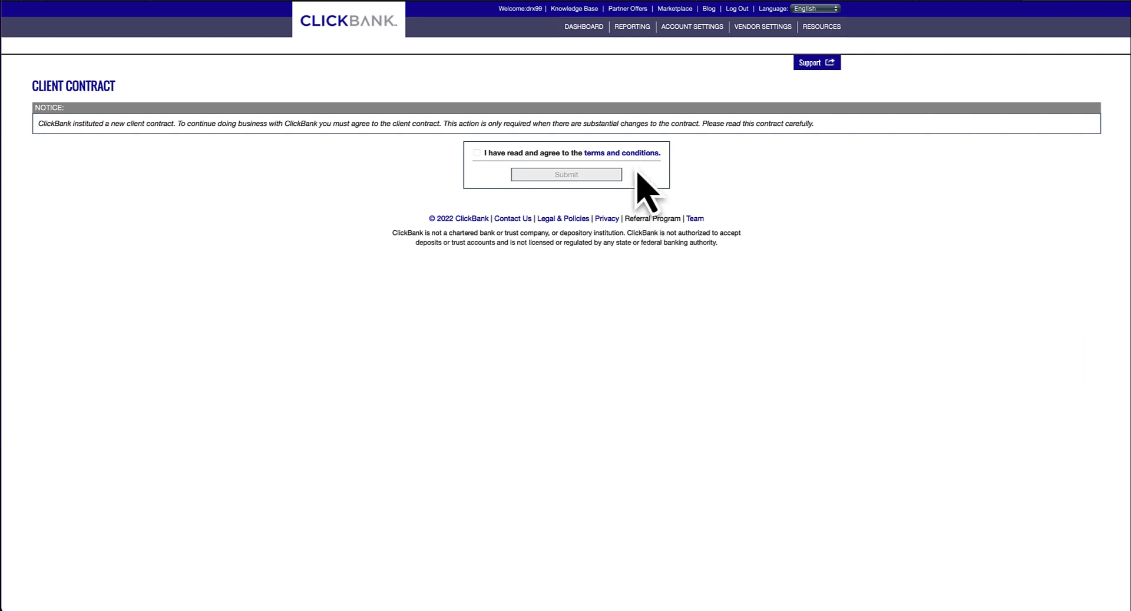
Open the terms and conditions and look through the full ClickBank Client Contract
click(607, 155)
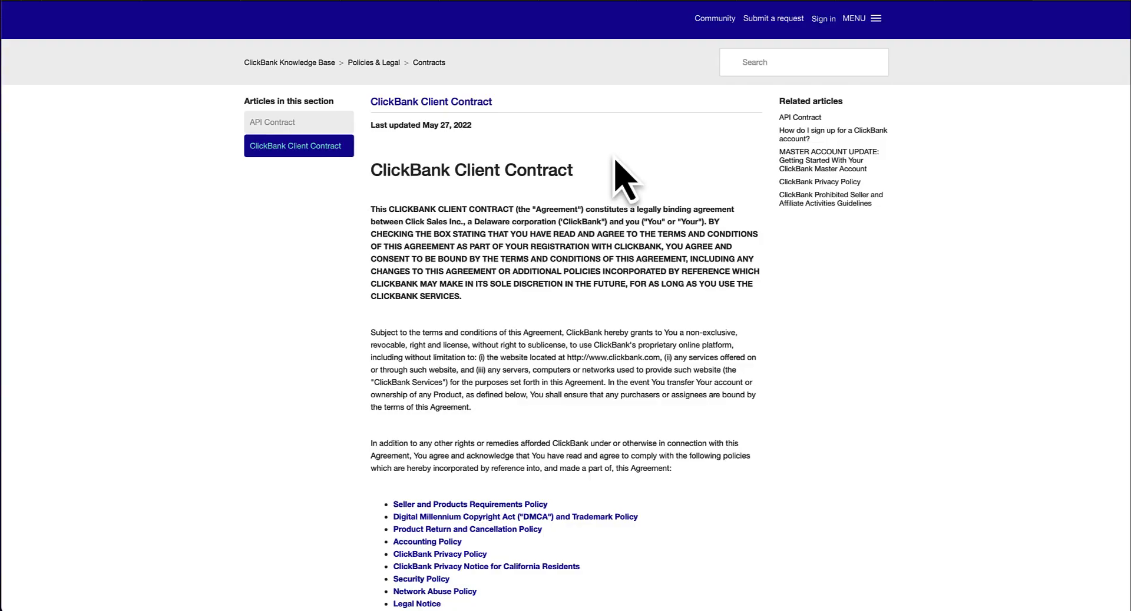
scroll(606, 173, down, 20)
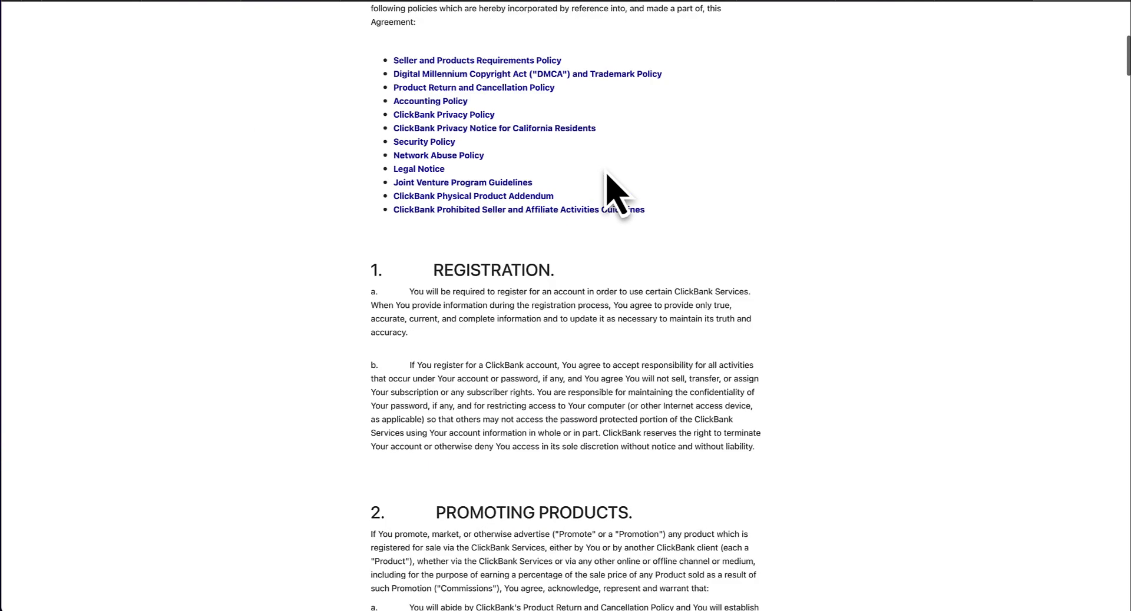
scroll(606, 171, down, 20)
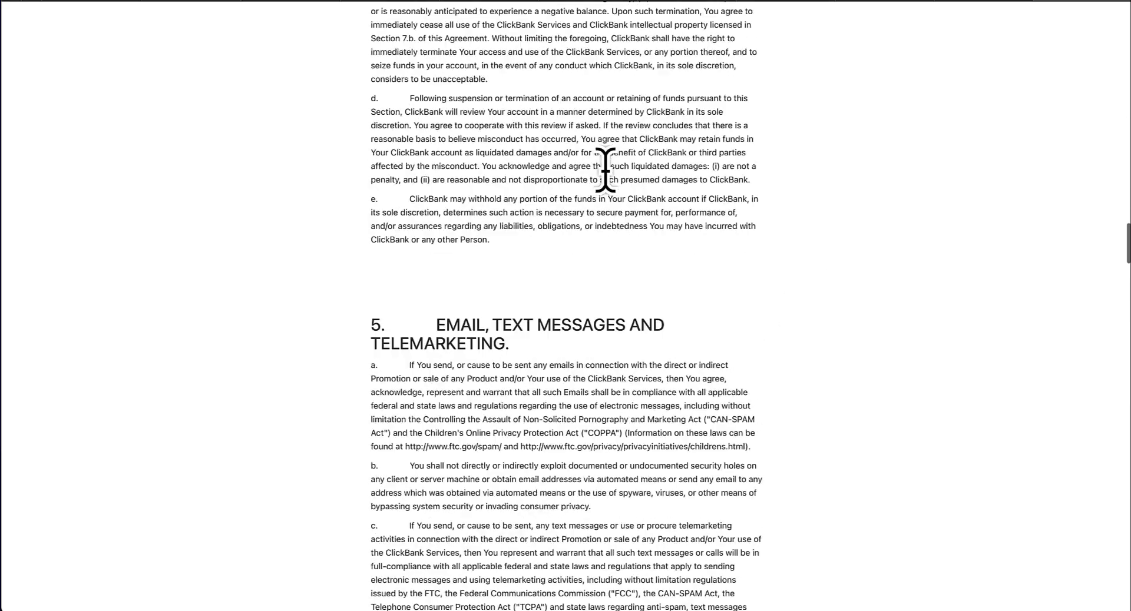
scroll(607, 174, down, 20)
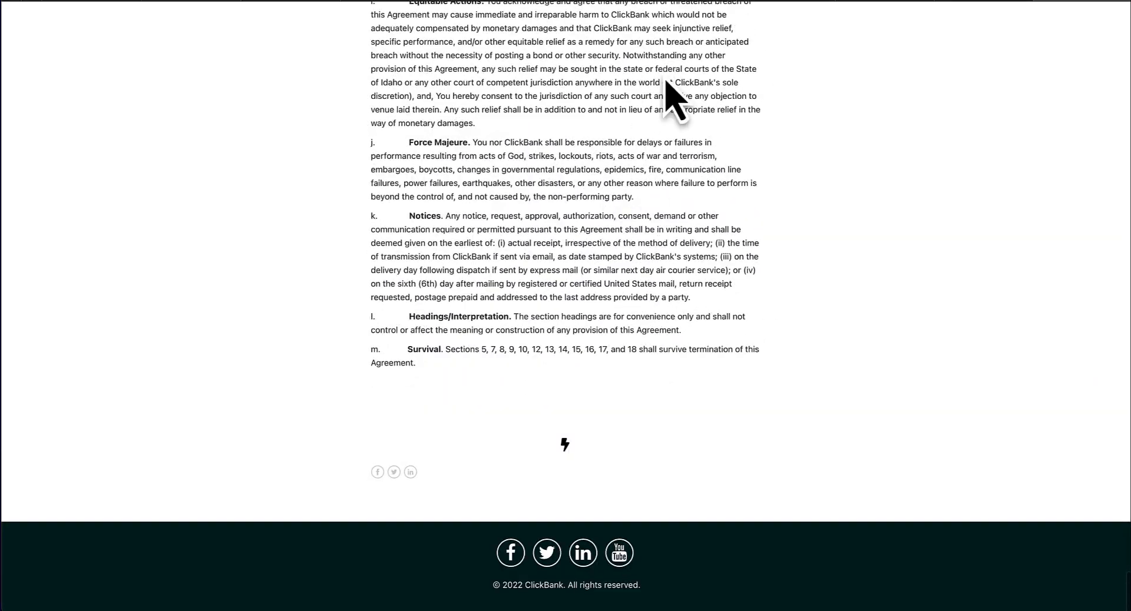
click(850, 0)
click(848, 6)
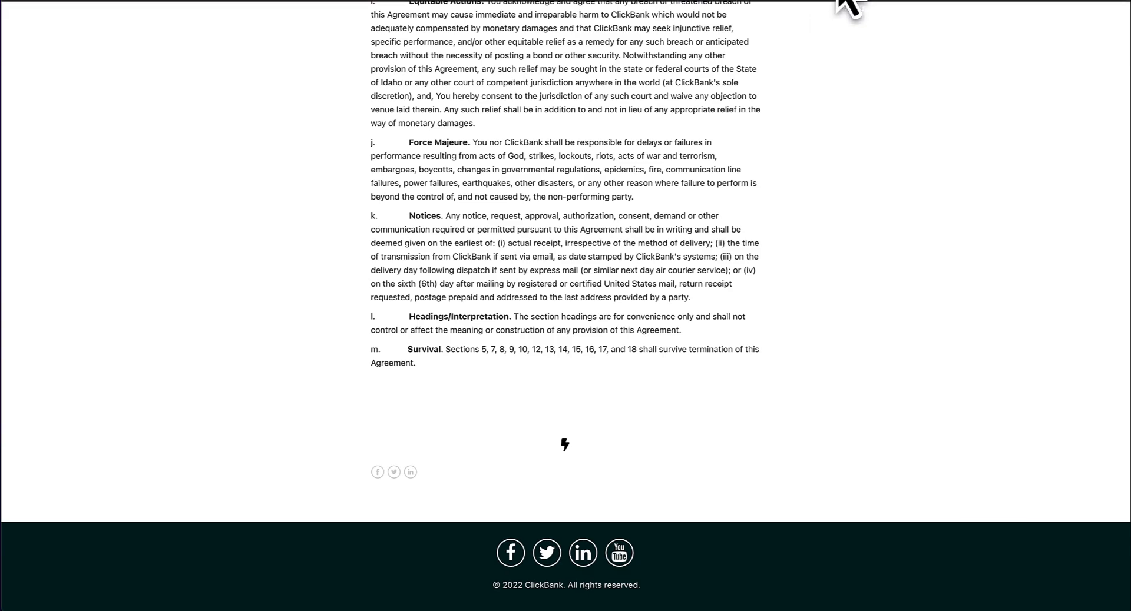
scroll(797, 202, up, 20)
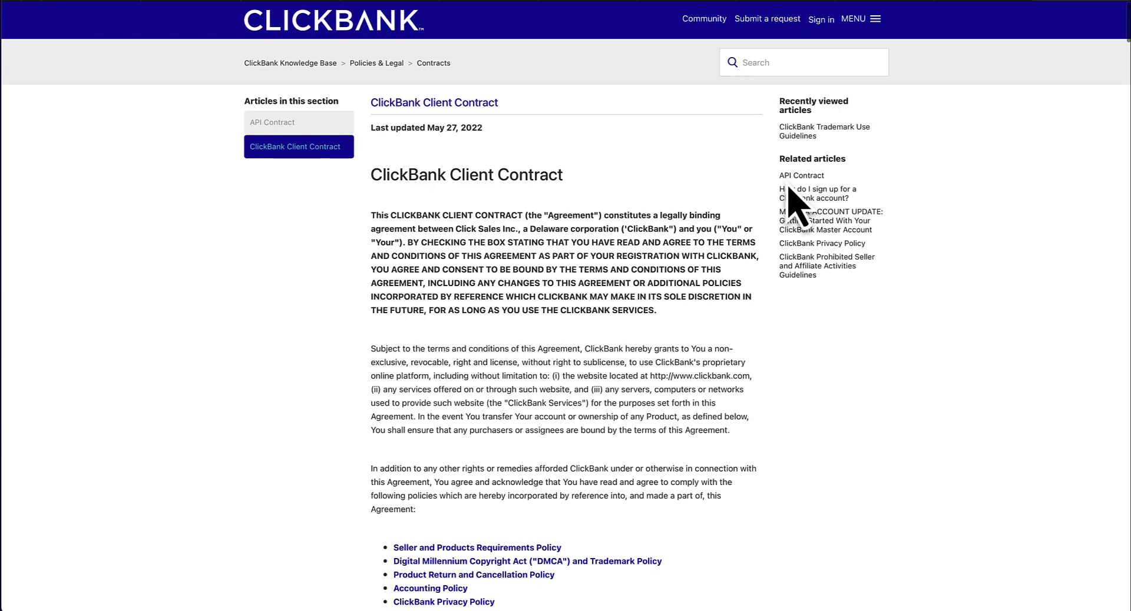
Return to the client contract notice, agree to the terms and conditions, and submit the agreement
click(98, 0)
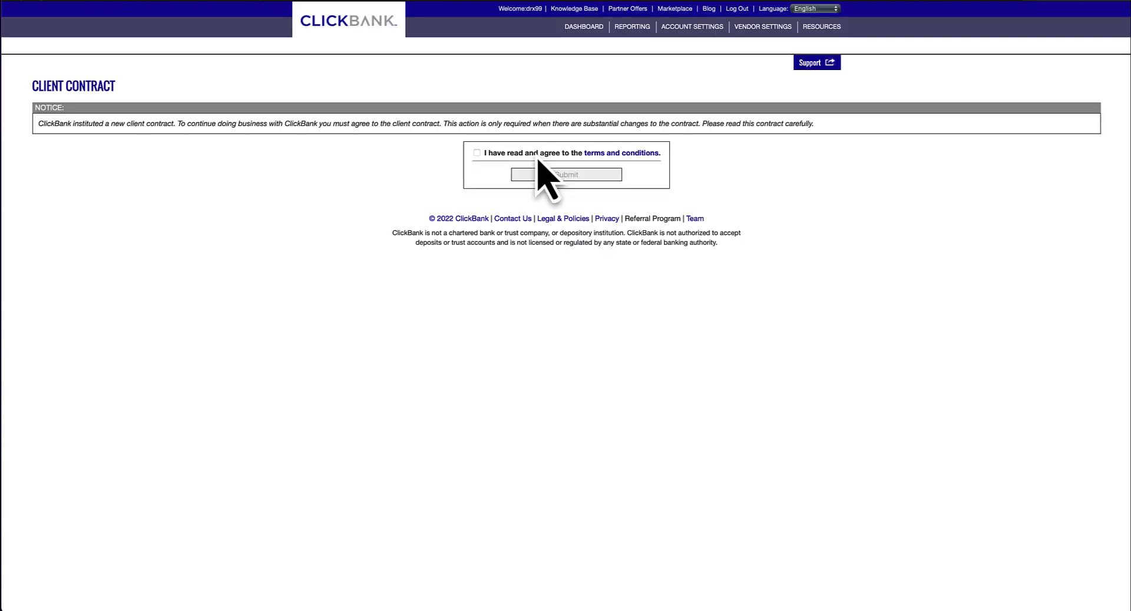
click(477, 153)
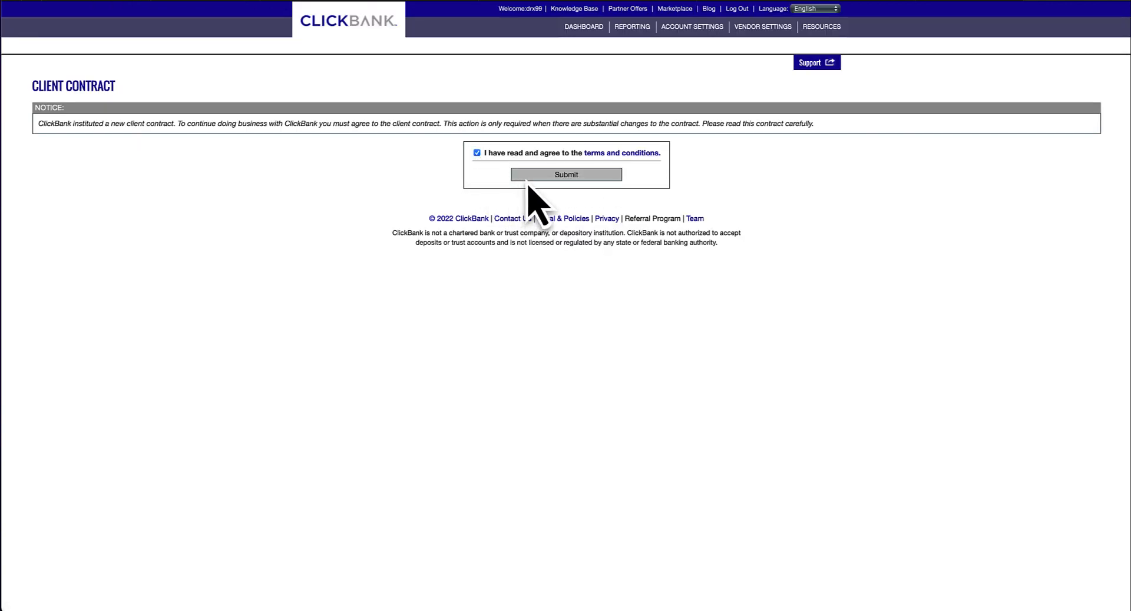
click(556, 175)
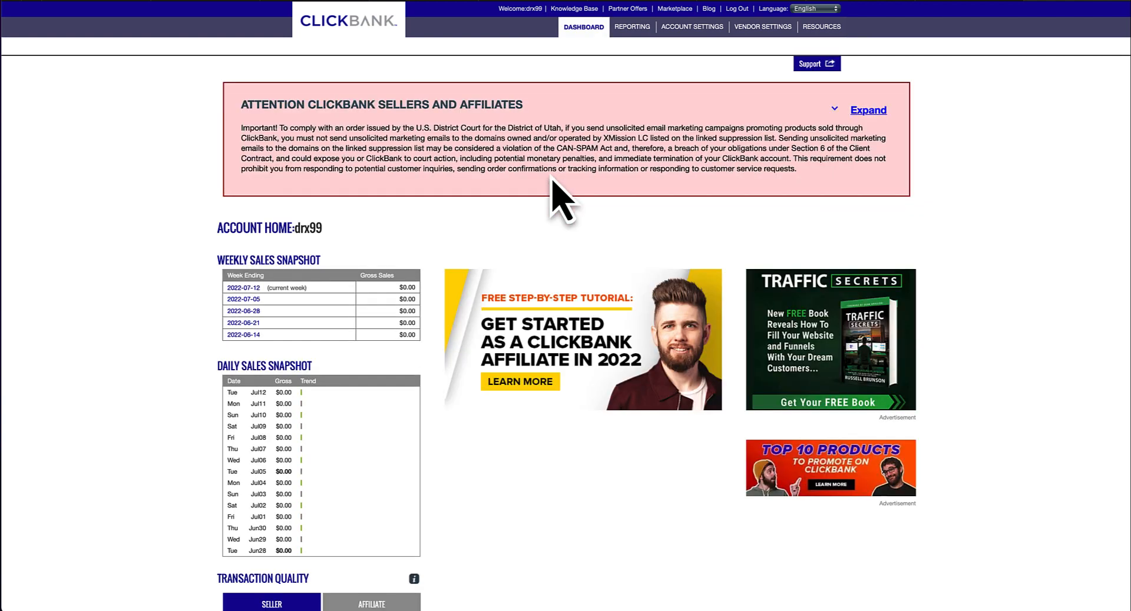
Search the affiliate marketplace for "Free survival saw"
click(669, 11)
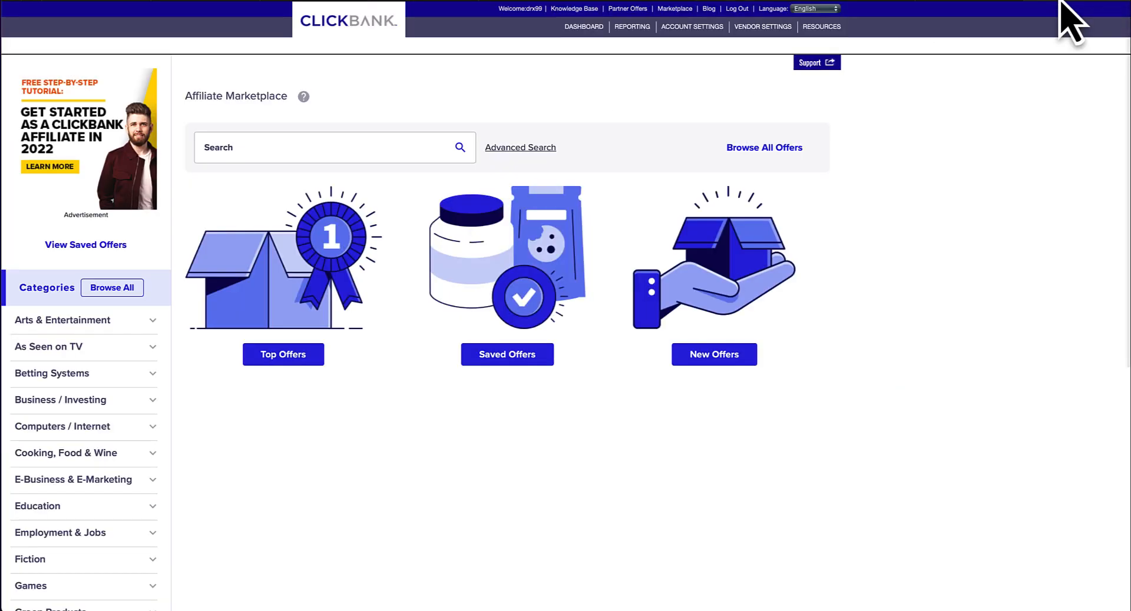
click(247, 146)
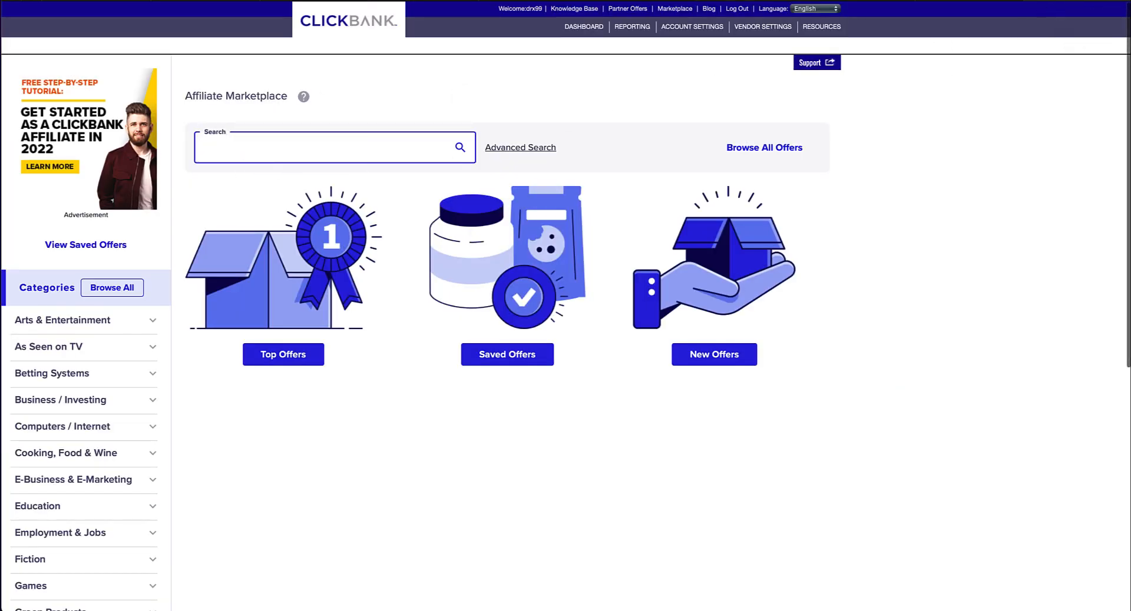
text(Free survival)
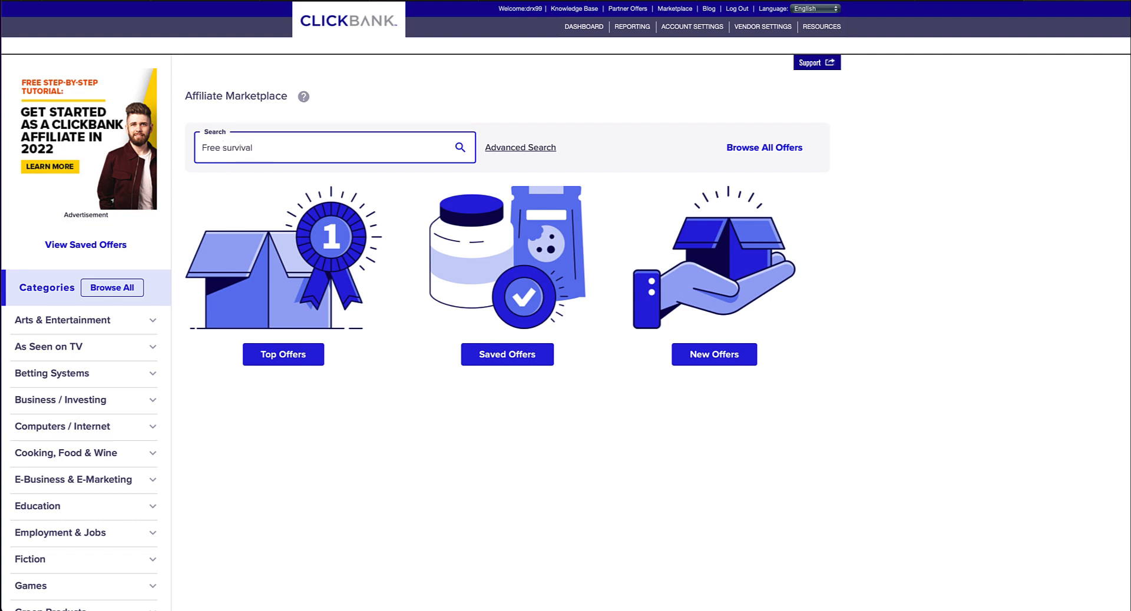
text( saw)
key(Return)
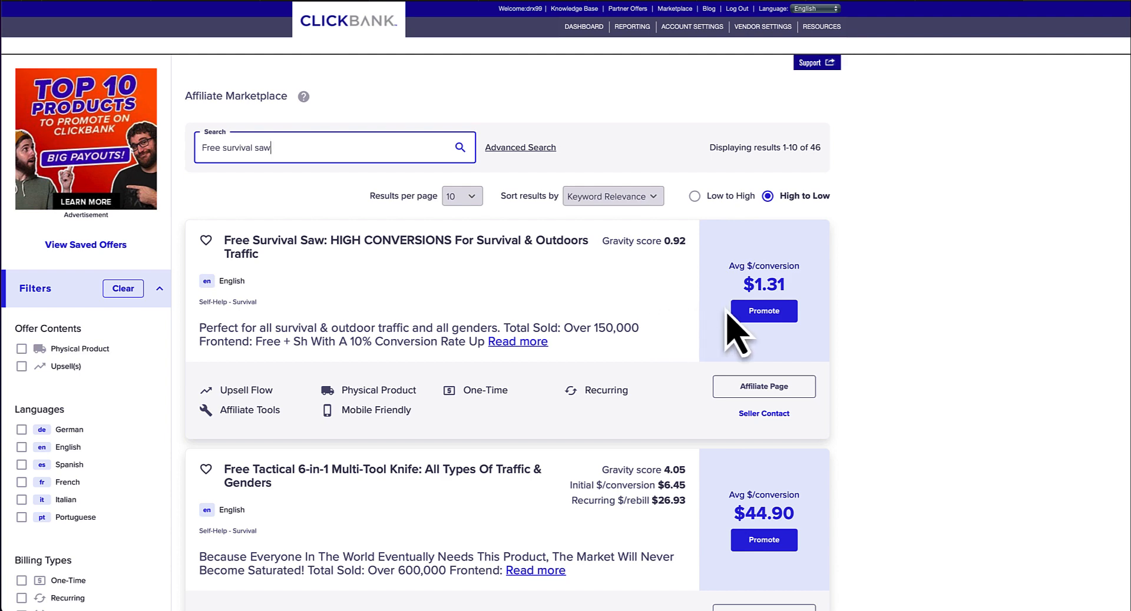
Create a HopLink for the Free Survival Saw offer with the prefilled account nickname and no tracking ID
click(766, 321)
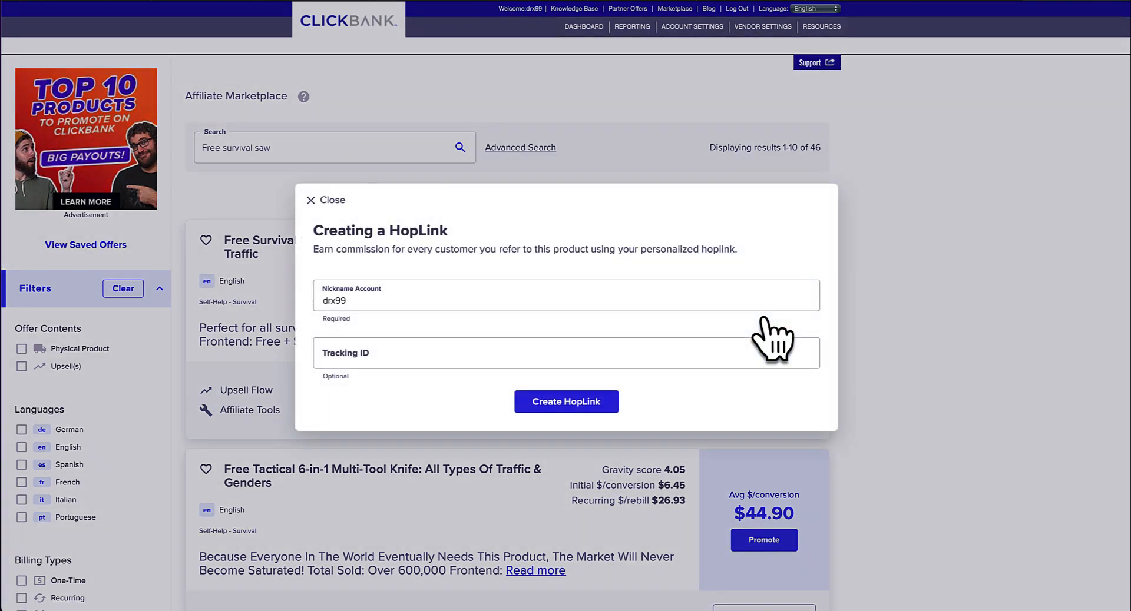
click(333, 294)
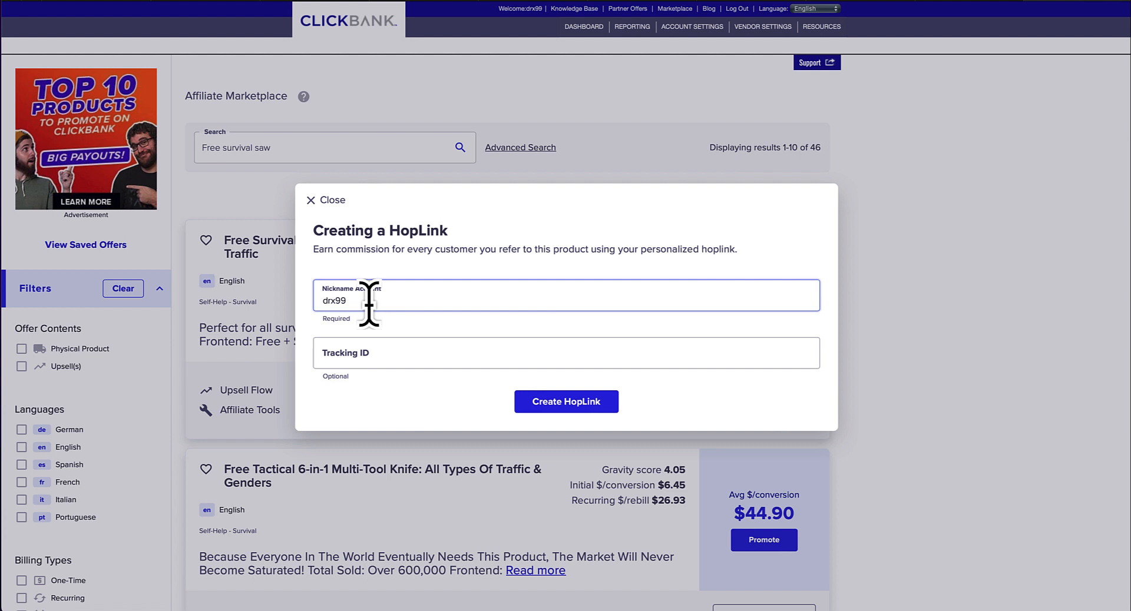
click(381, 353)
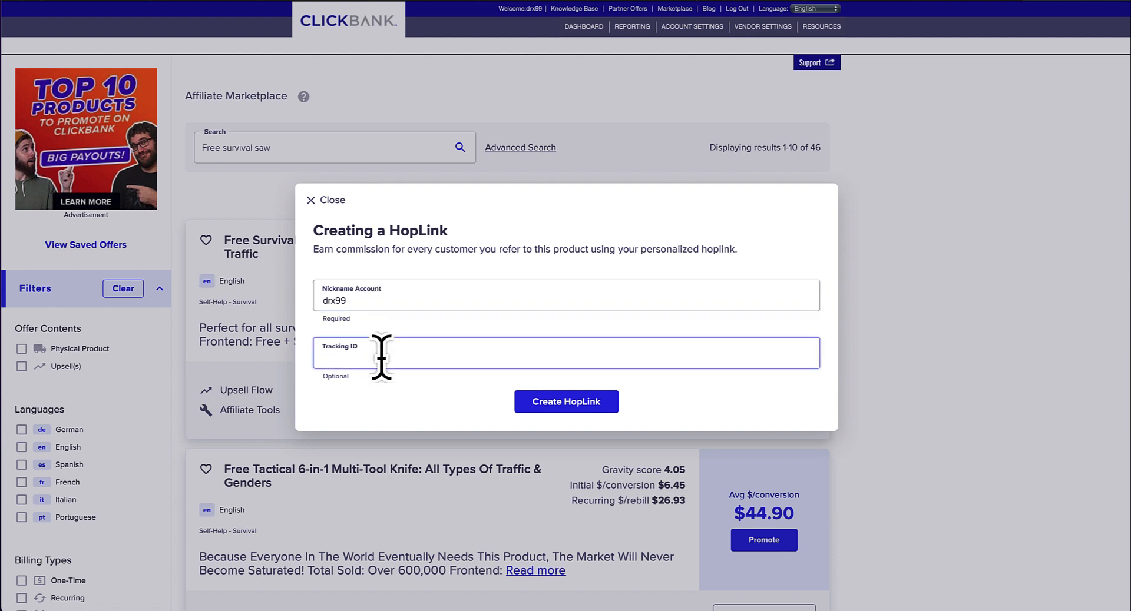
click(433, 297)
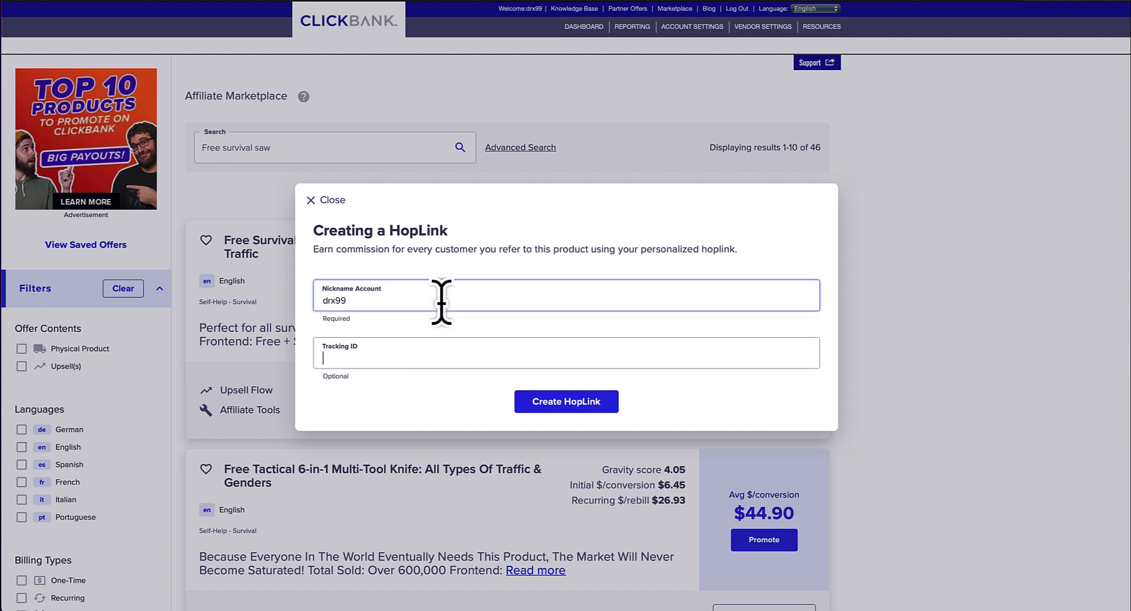
click(559, 410)
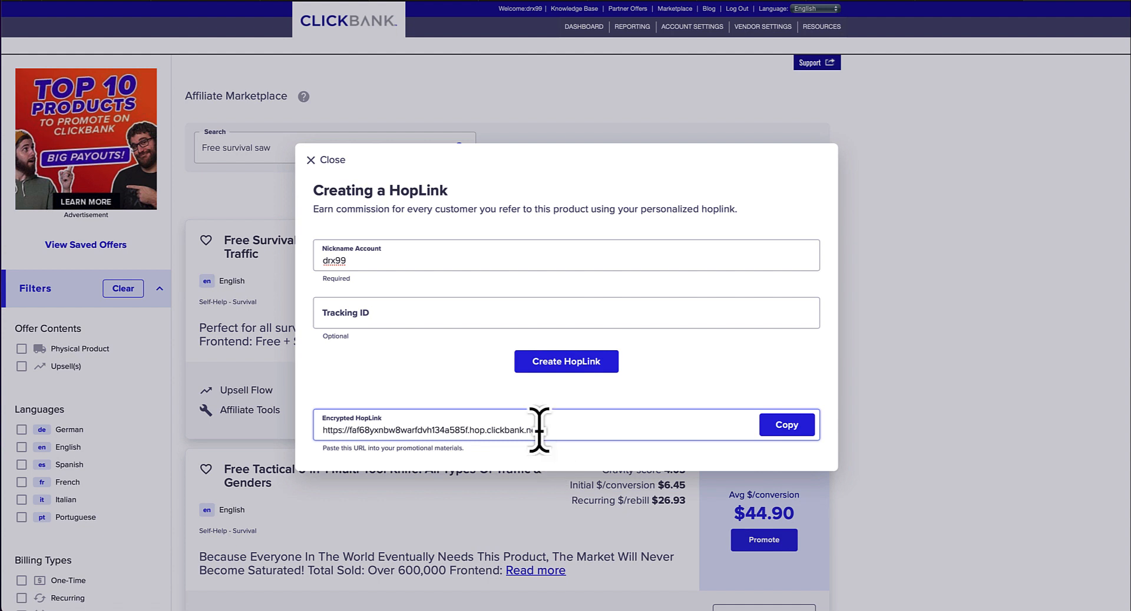
Copy the encrypted HopLink and open a new blank text document
drag(538, 429, 285, 429)
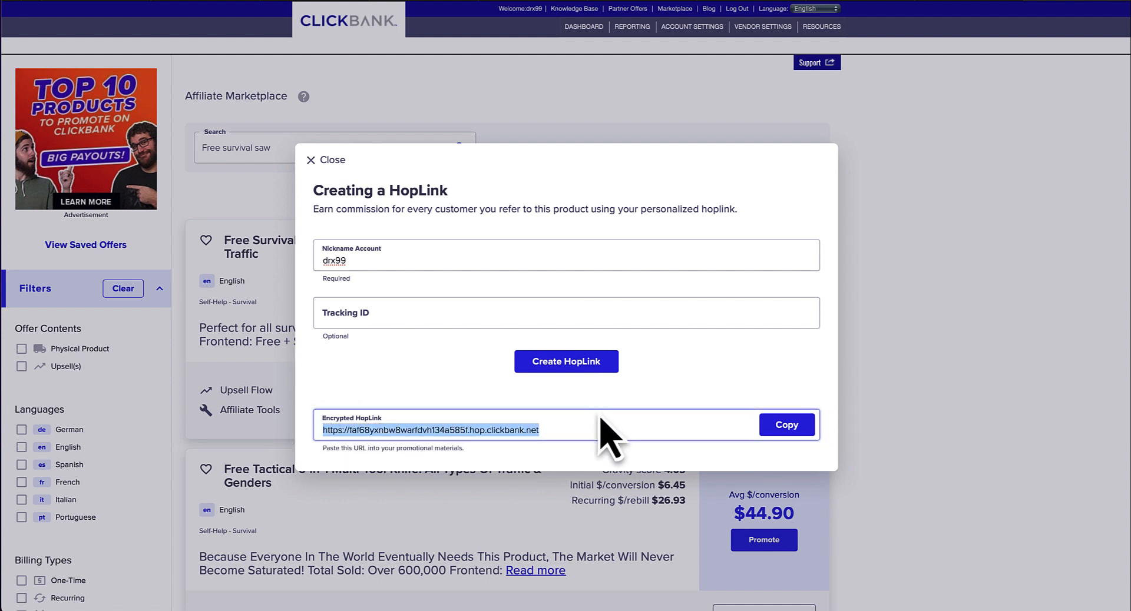
click(779, 429)
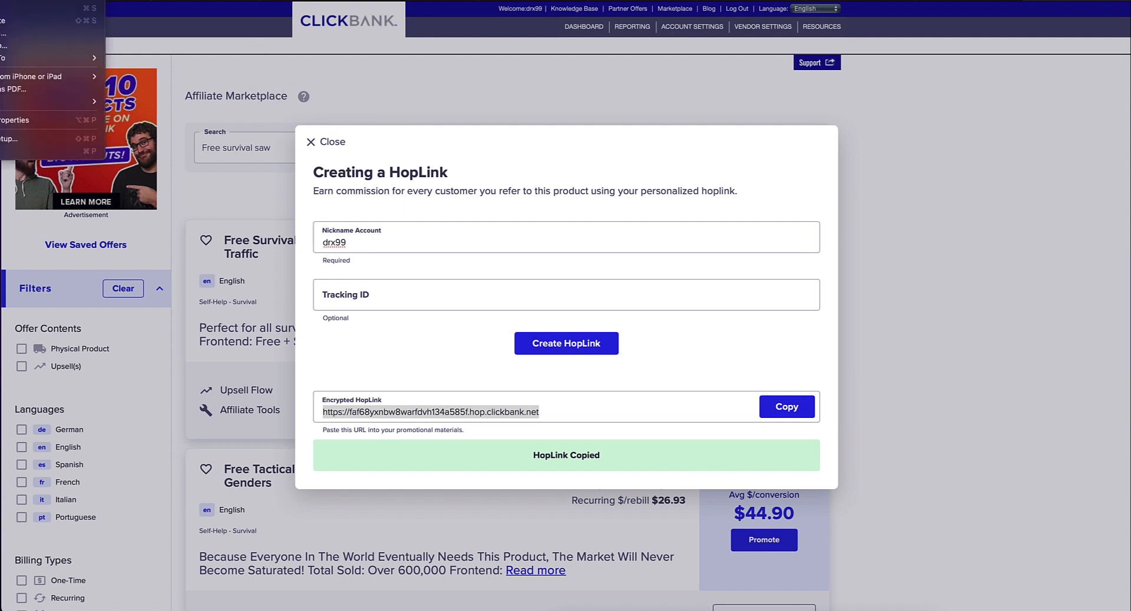
click(3, 0)
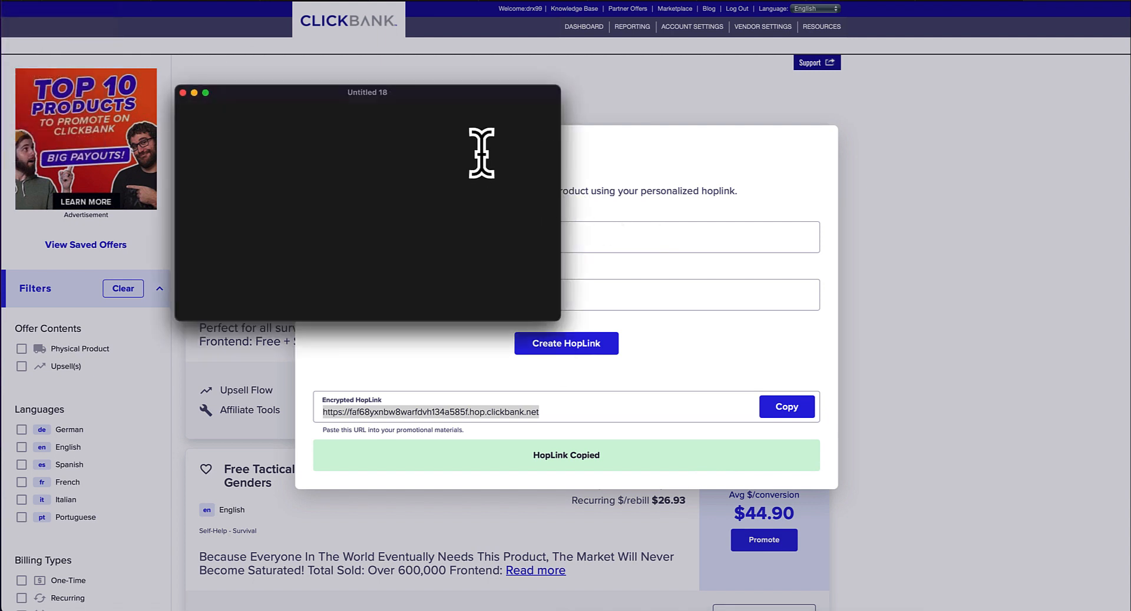
Paste the copied HopLink into the blank text document, park its window clear of the page, and close the HopLink dialog
drag(280, 94, 931, 253)
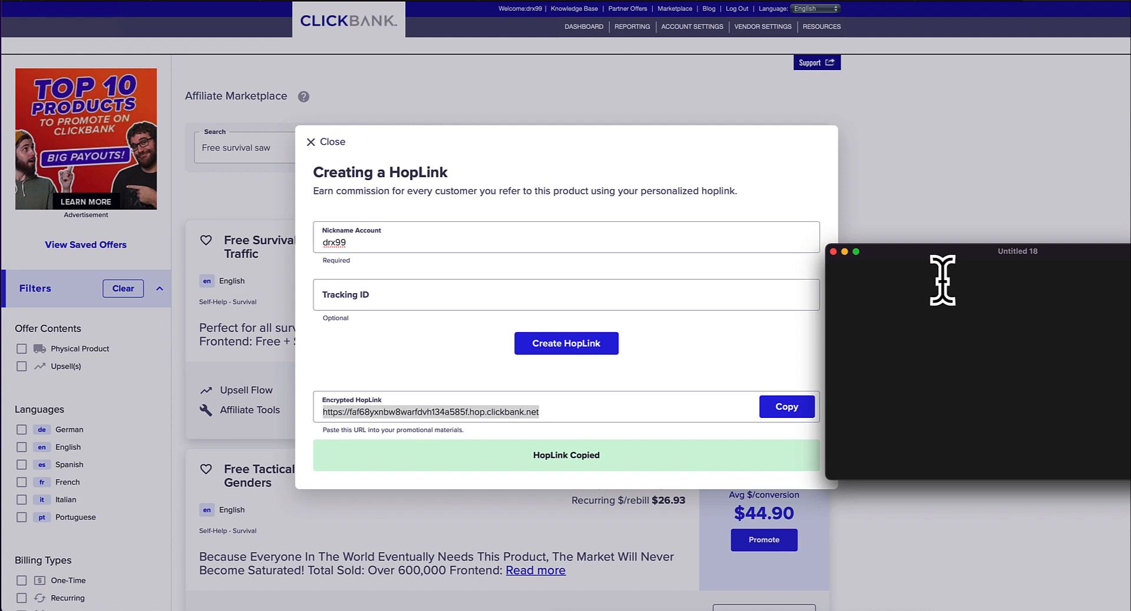
key(super+v)
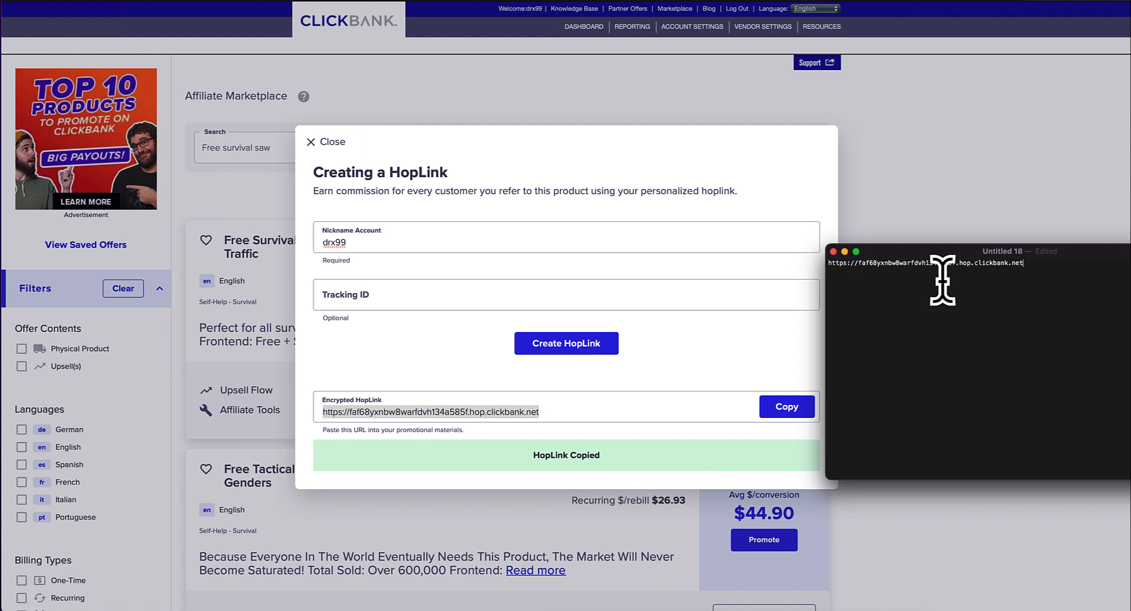
drag(909, 262, 956, 584)
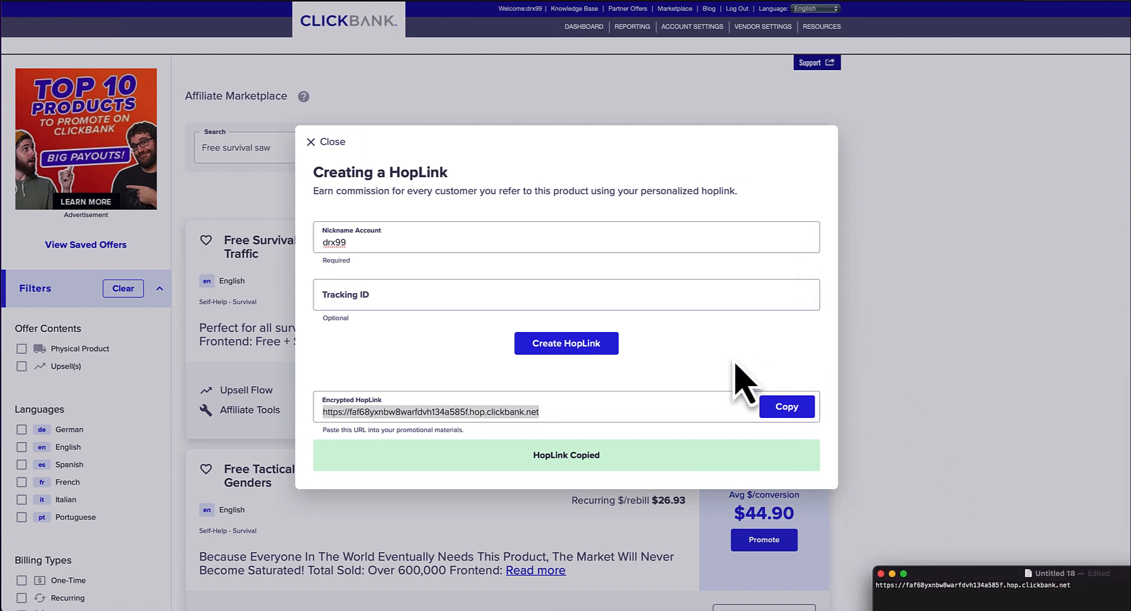
click(315, 146)
click(316, 148)
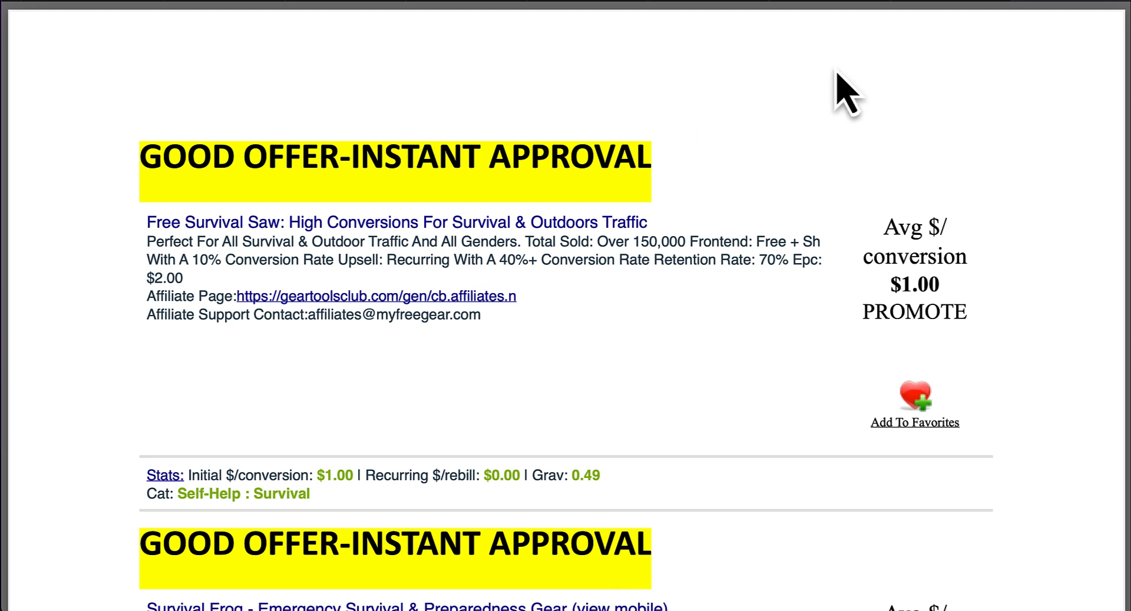
click(827, 0)
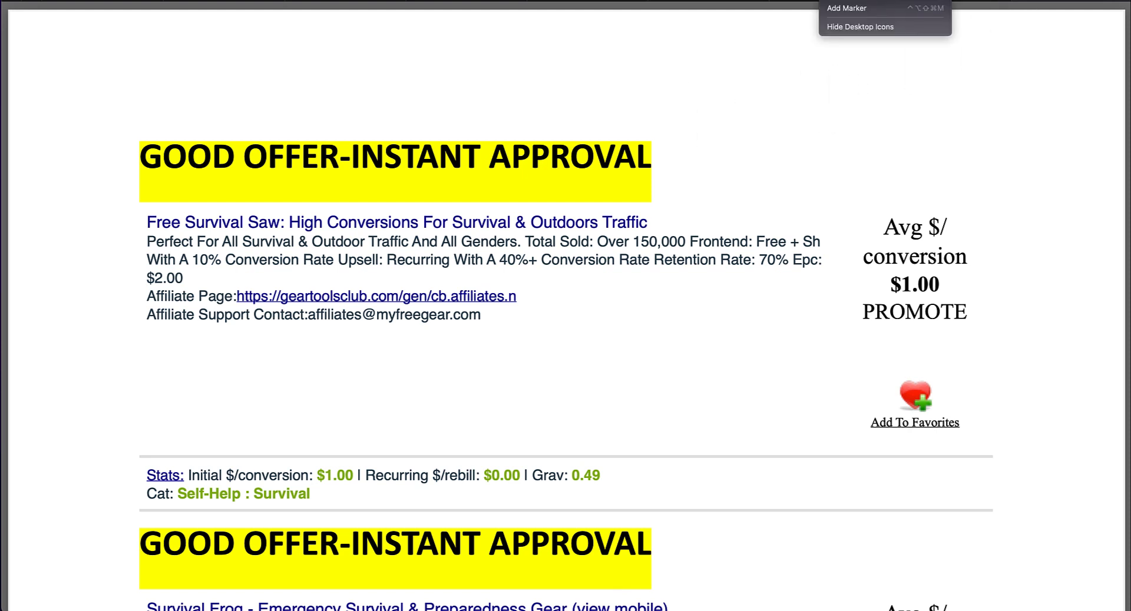
click(851, 0)
click(827, 0)
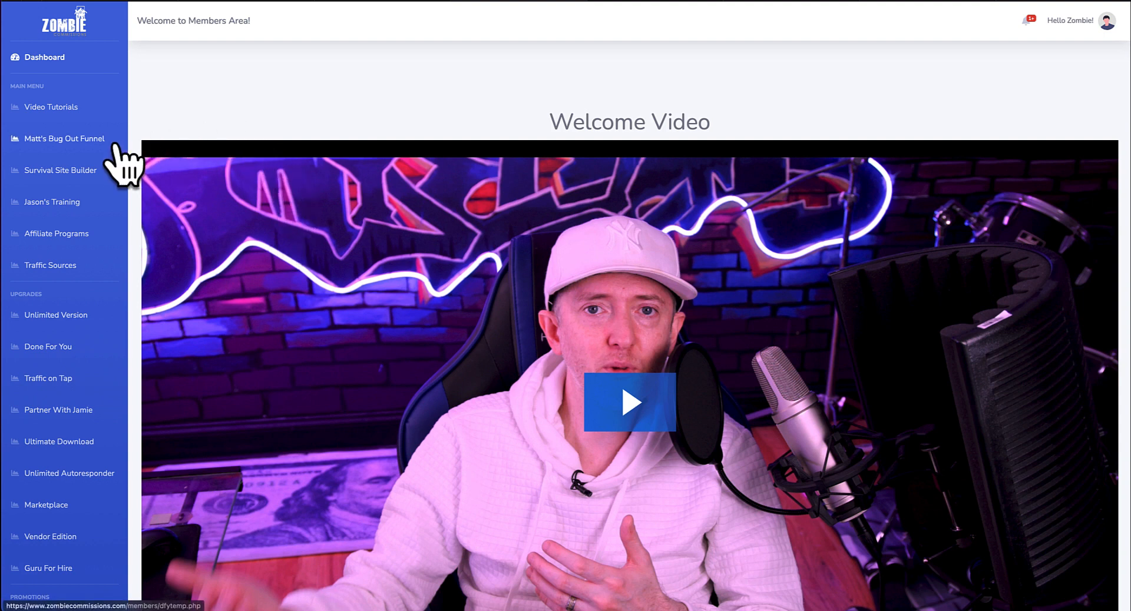
Open the Survival Site Builder from the Zombie Commissions members area, view the existing landing pages, and go to the template gallery
click(40, 170)
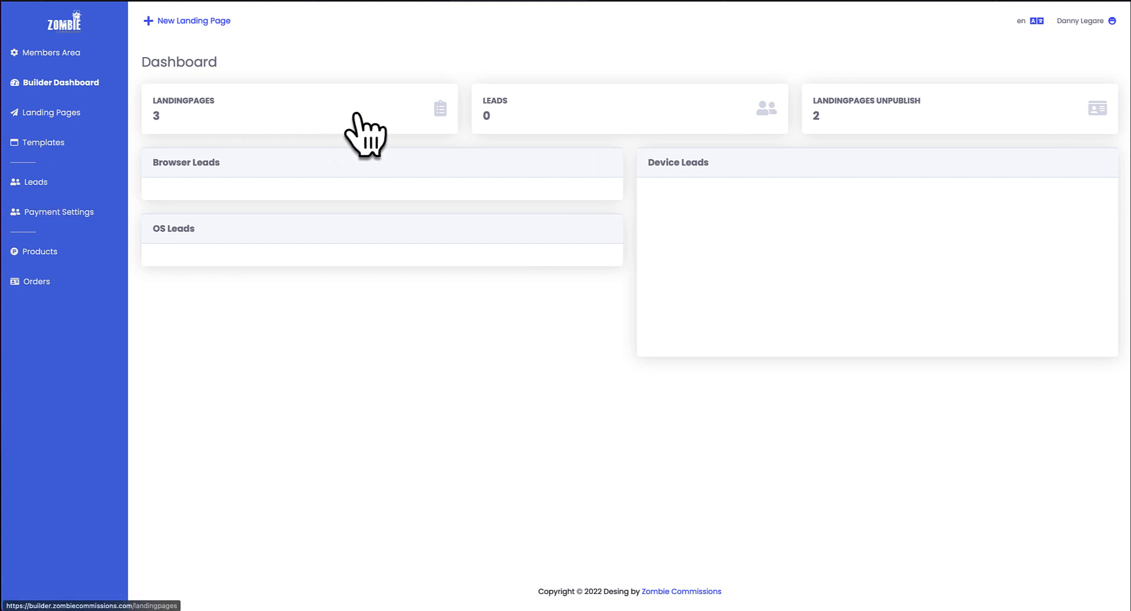
click(315, 124)
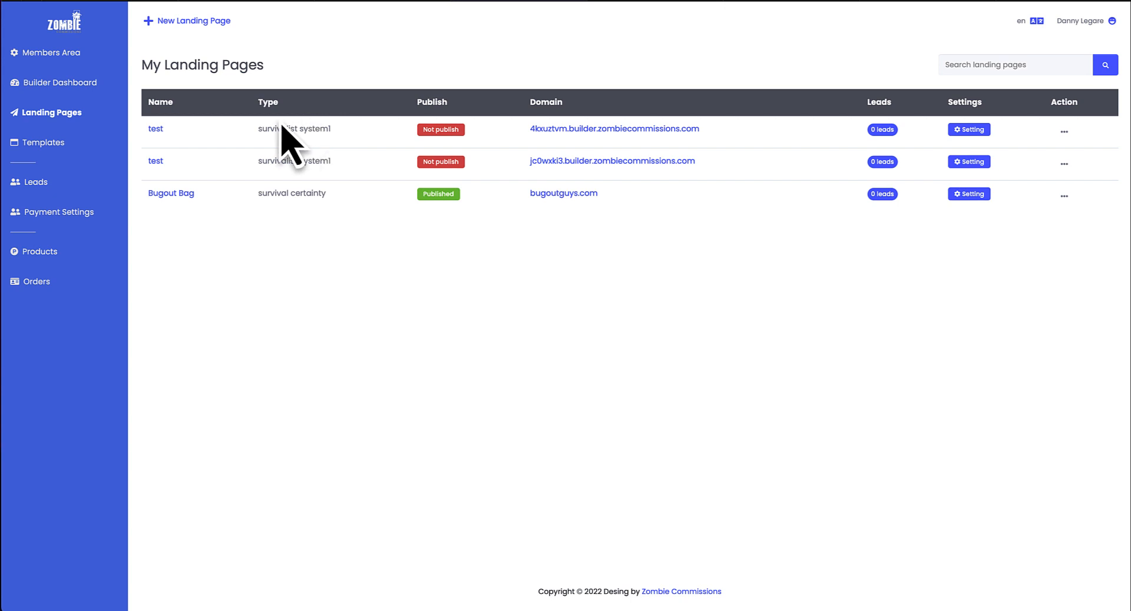
click(43, 145)
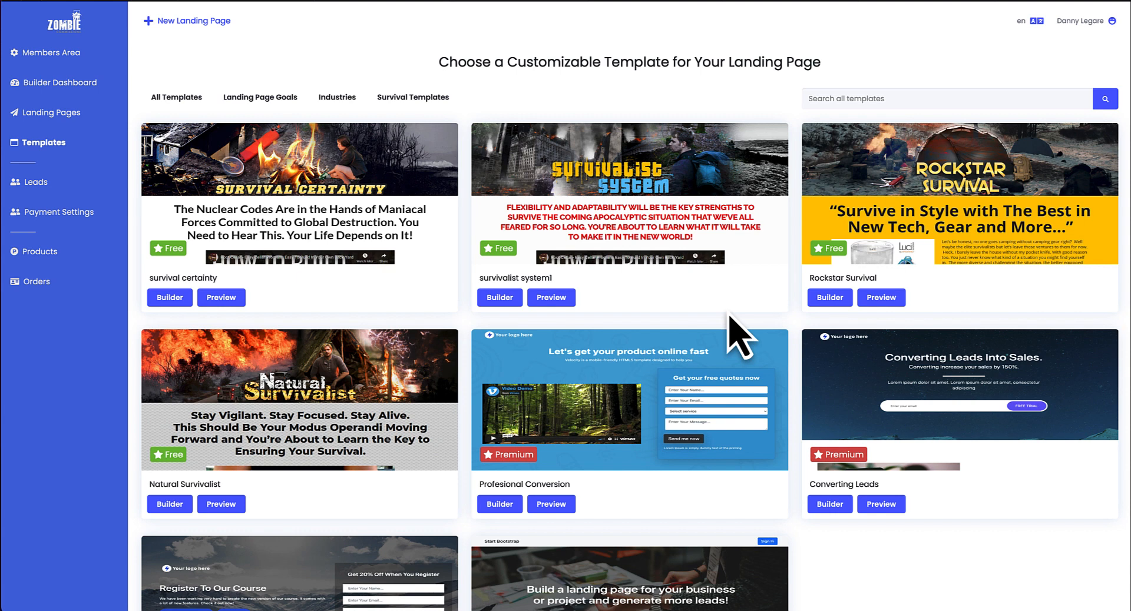
Preview the survivalist system1 template and review its main page from the header down to the footer
click(551, 297)
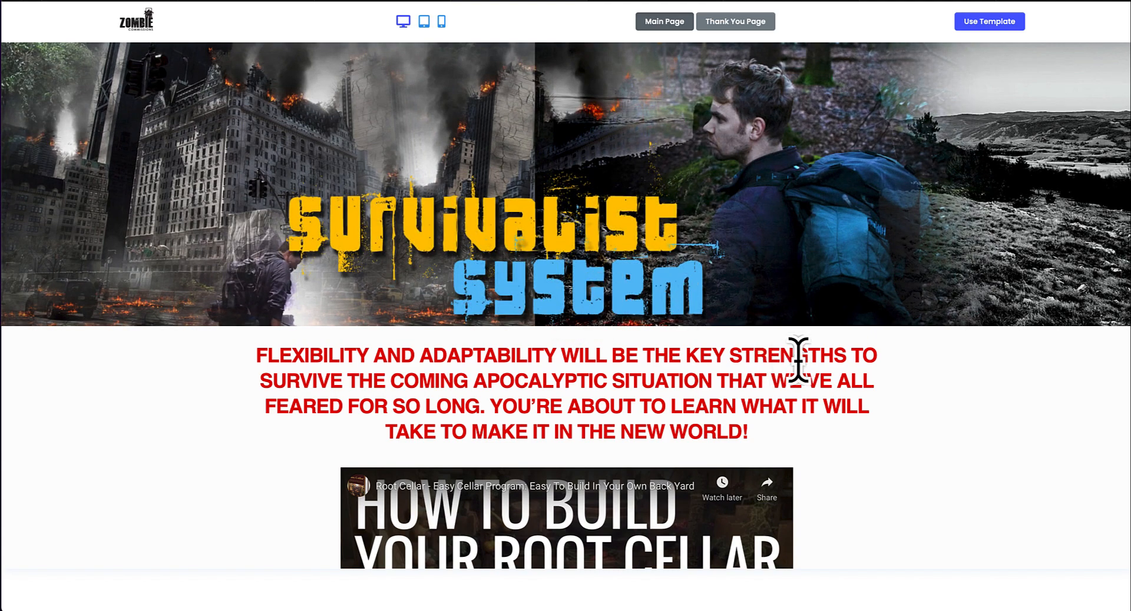
scroll(887, 383, down, 3)
scroll(883, 382, down, 2)
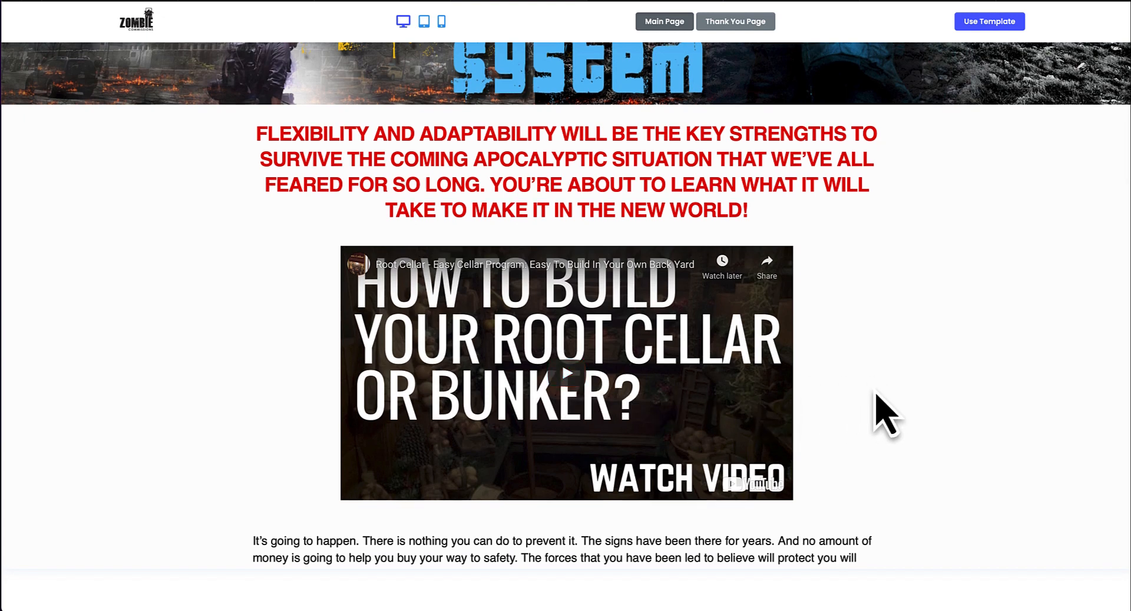
scroll(883, 412, down, 3)
scroll(876, 394, down, 5)
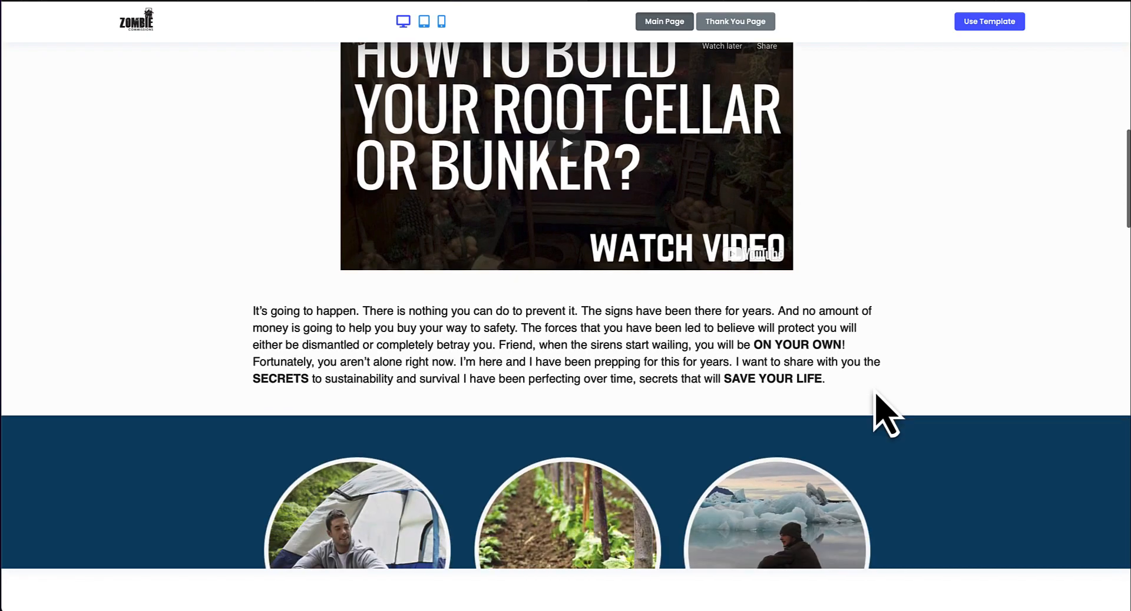
scroll(887, 416, down, 15)
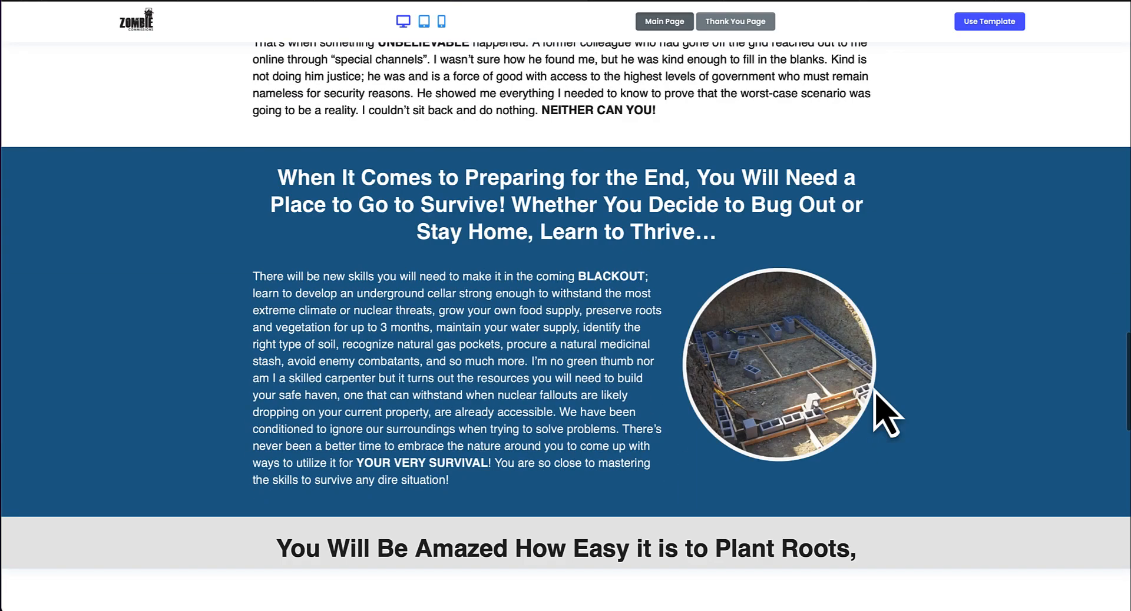
scroll(887, 415, down, 15)
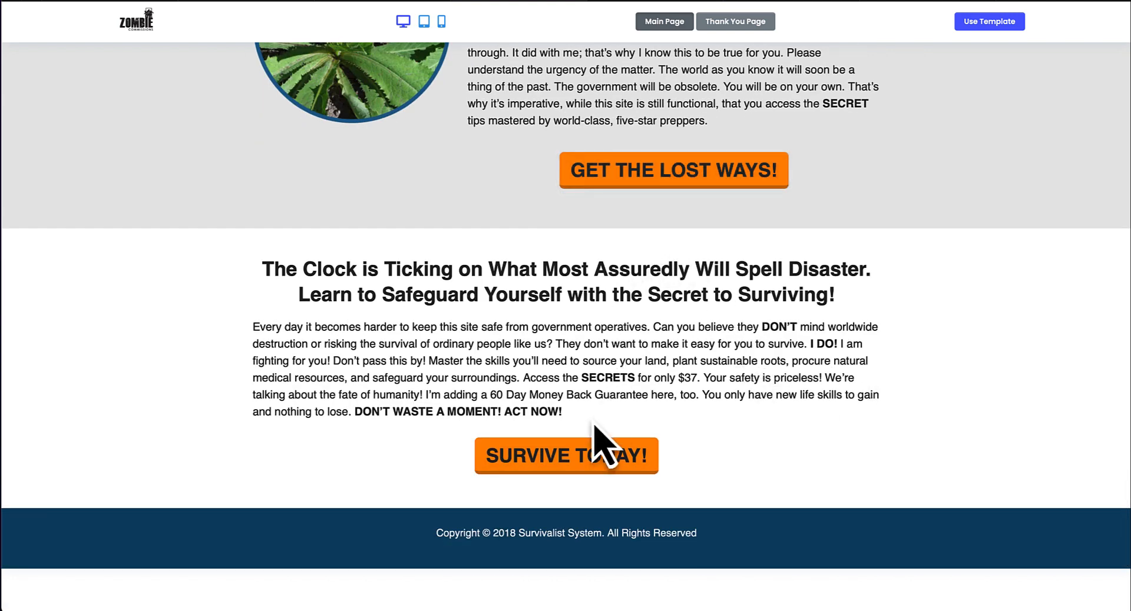
scroll(636, 421, up, 20)
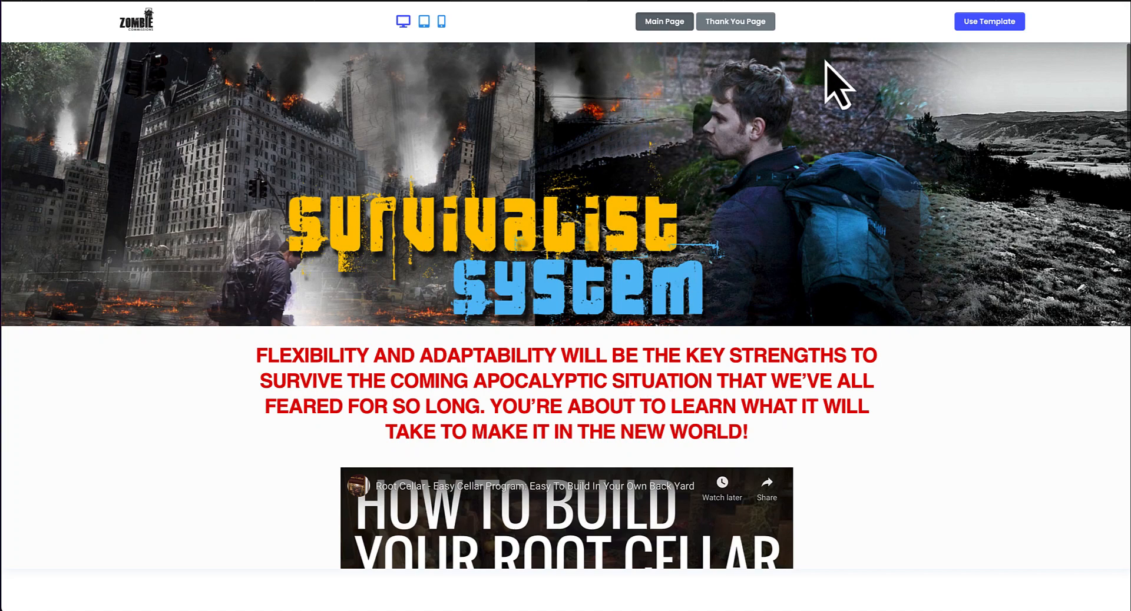
Create a landing page named "Free Saw" from the previewed template and open it in the builder
click(989, 22)
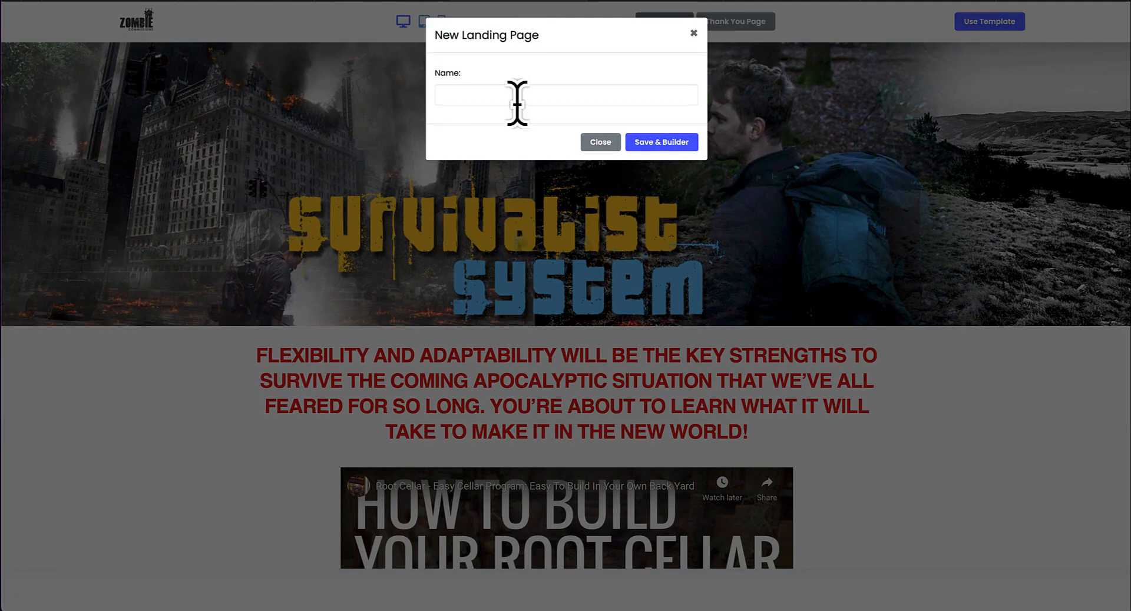
click(481, 99)
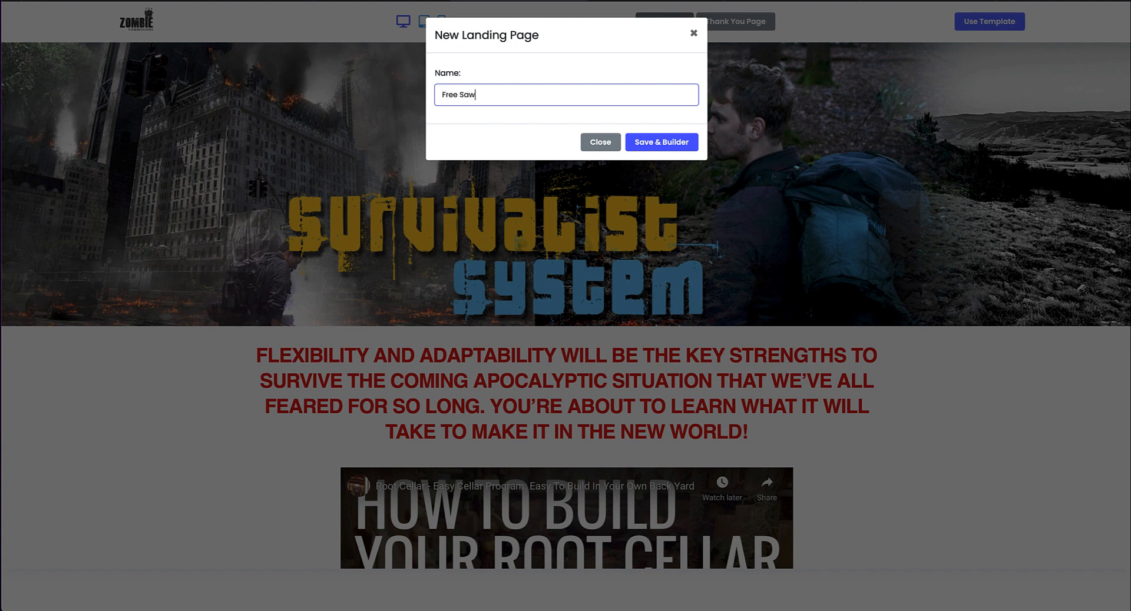
click(652, 148)
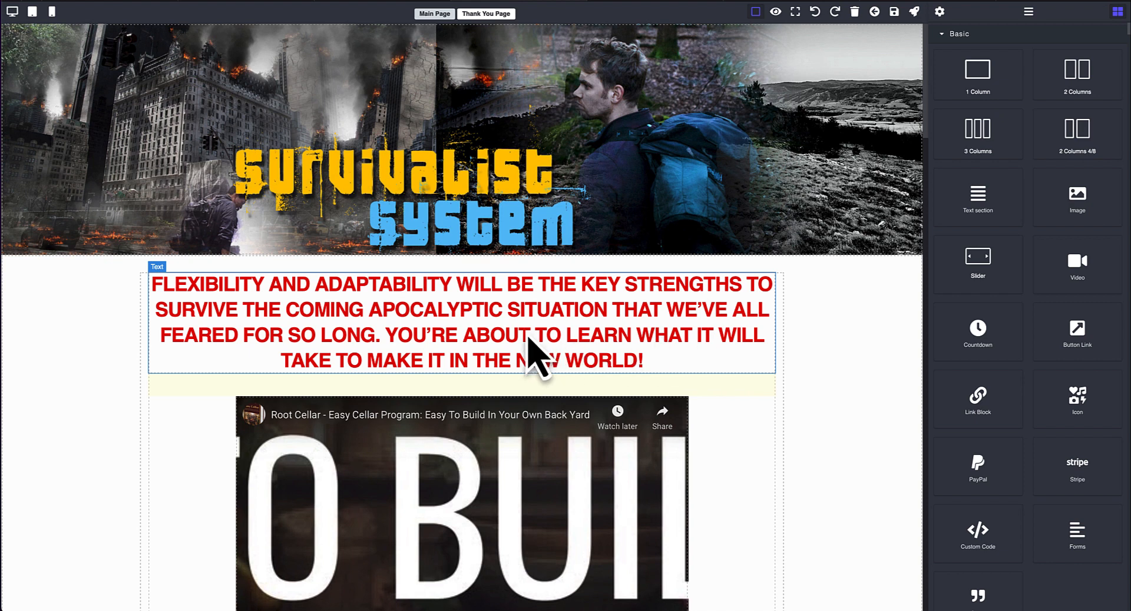
Replace the red headline below the banner with "HOW WOULD YOU LIKE A FREE SAW?"
click(449, 306)
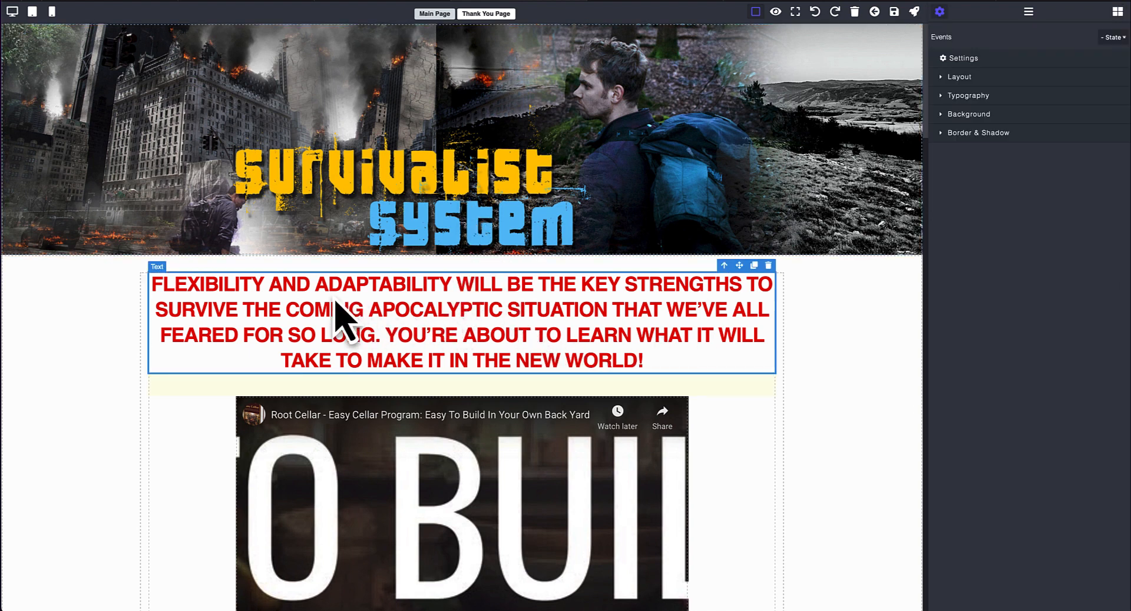
click(337, 320)
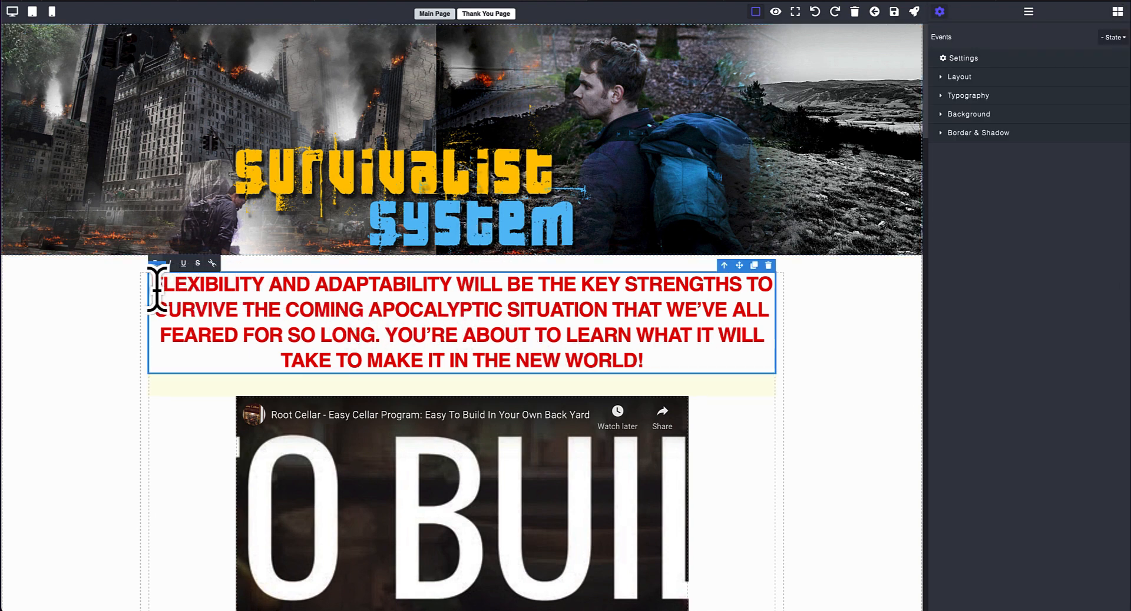
drag(155, 285, 664, 361)
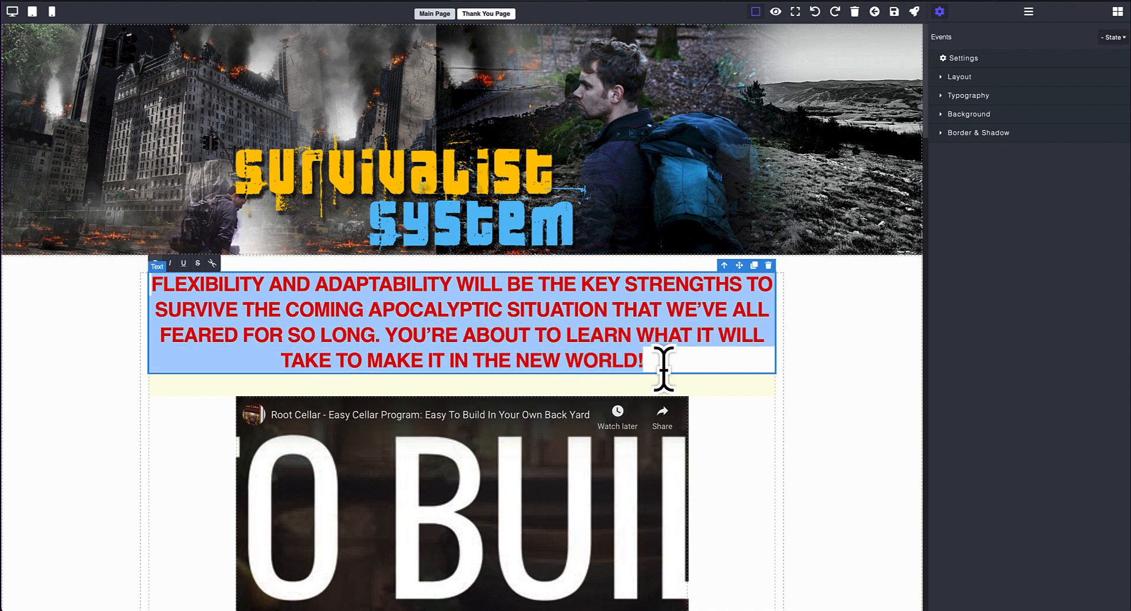
text(H)
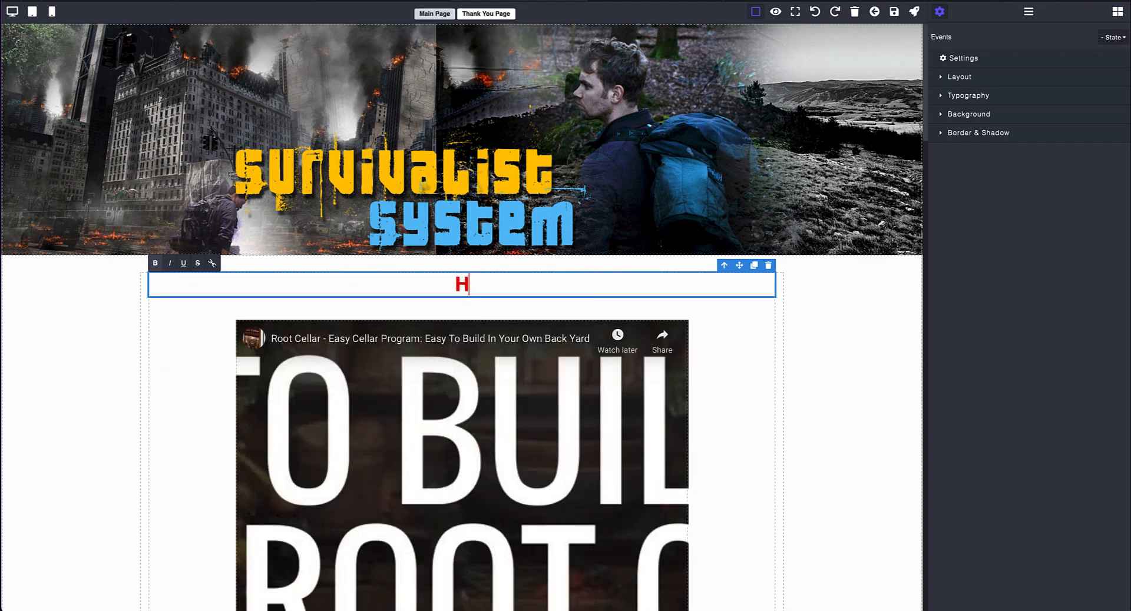
text(OW WOULD YOU)
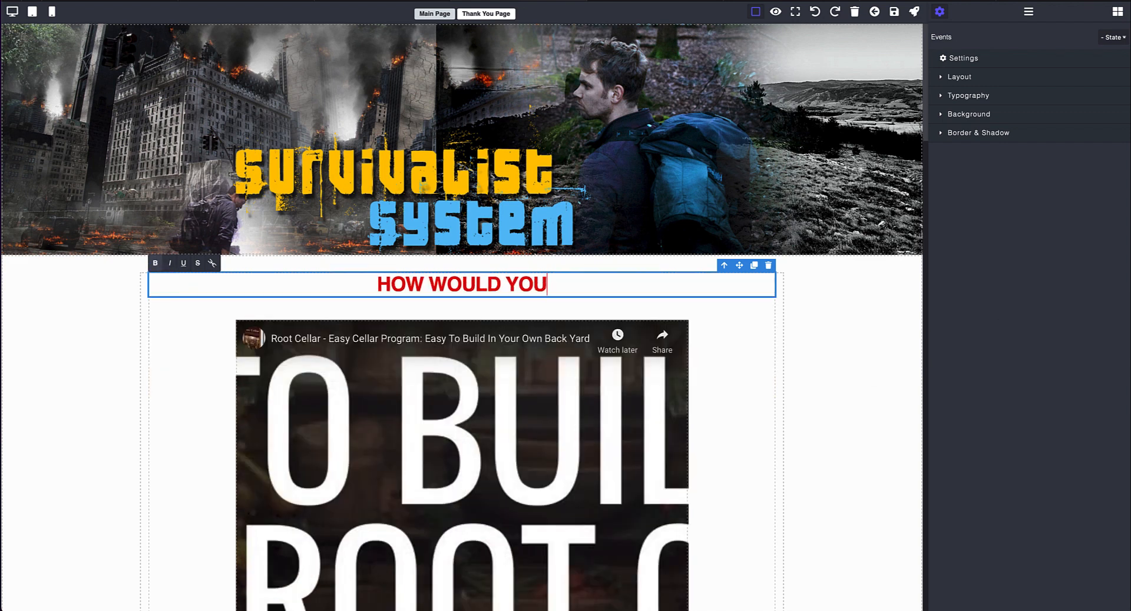
text( LIKE A FREE SAW)
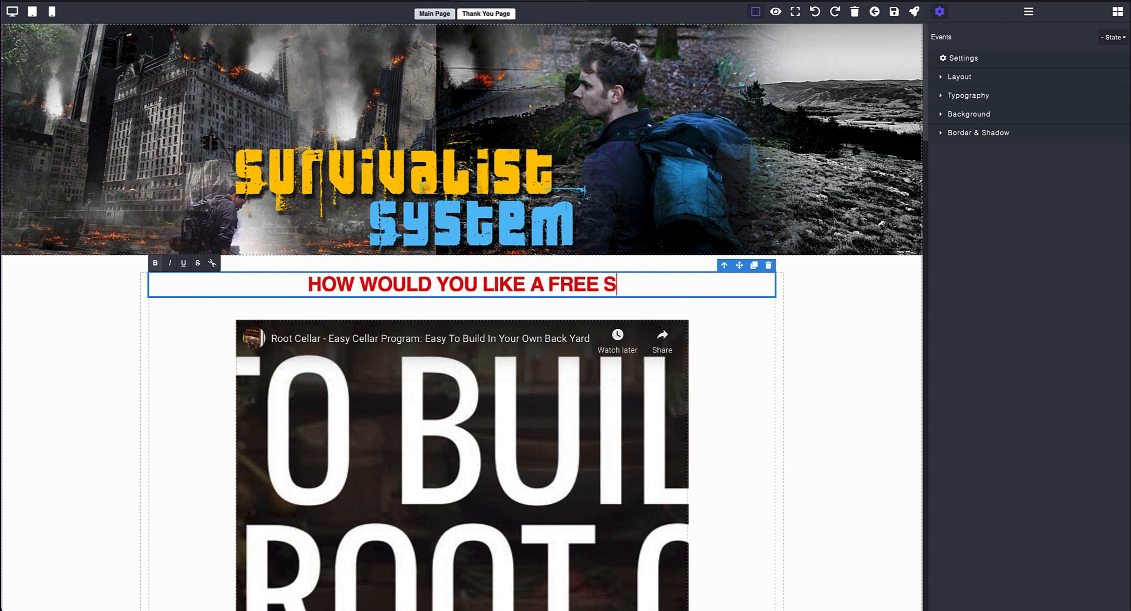
text(?)
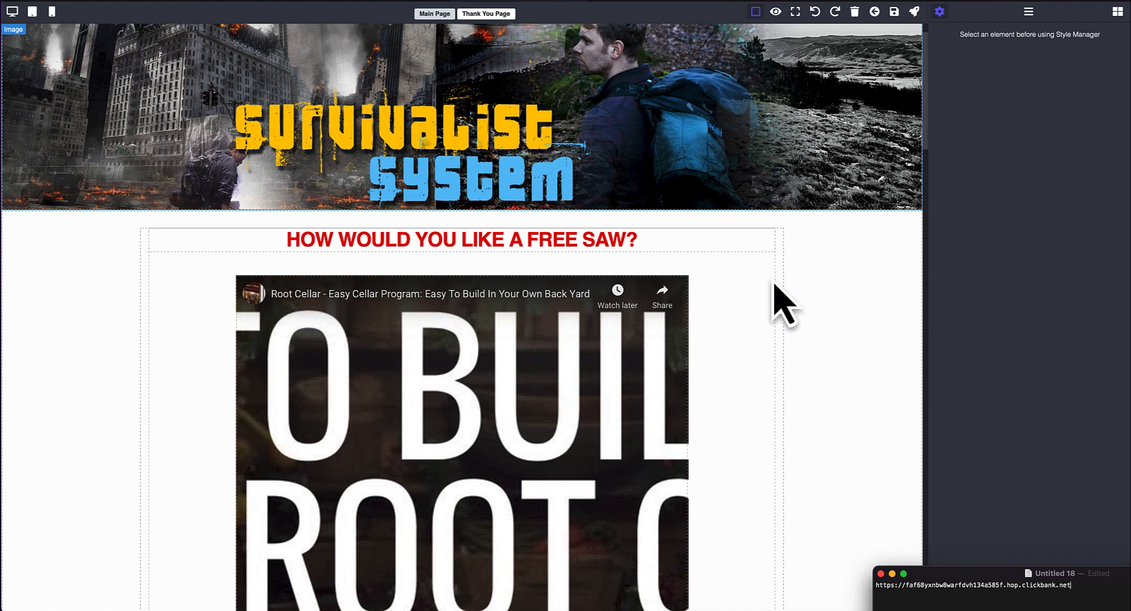
Examine the image replacement options for the Survivalist System banner, close the image chooser, and select the banner's parent box
click(587, 166)
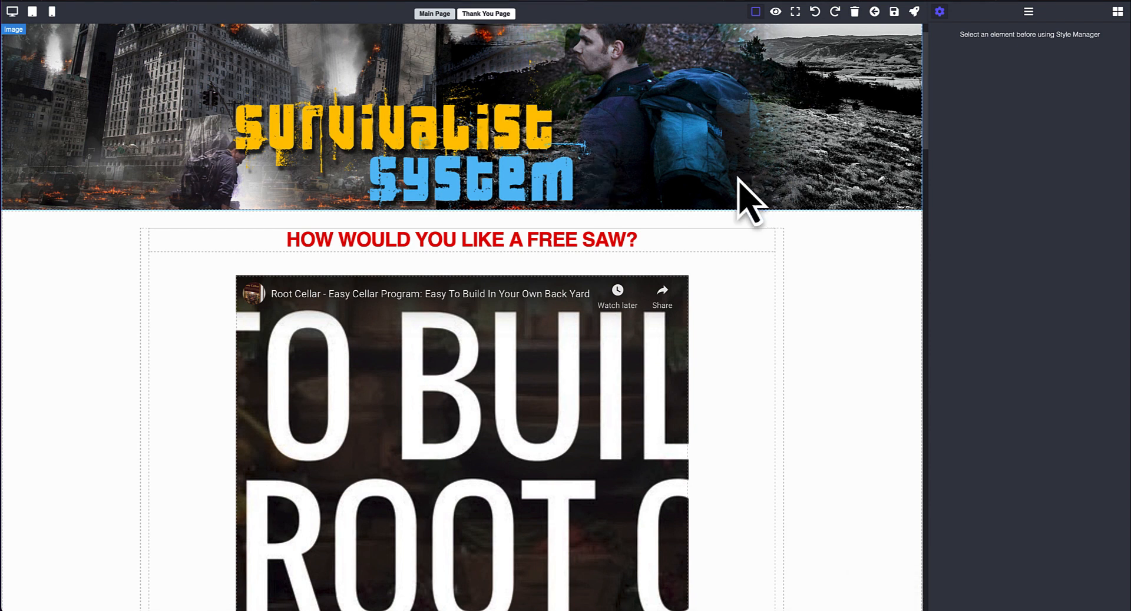
click(815, 168)
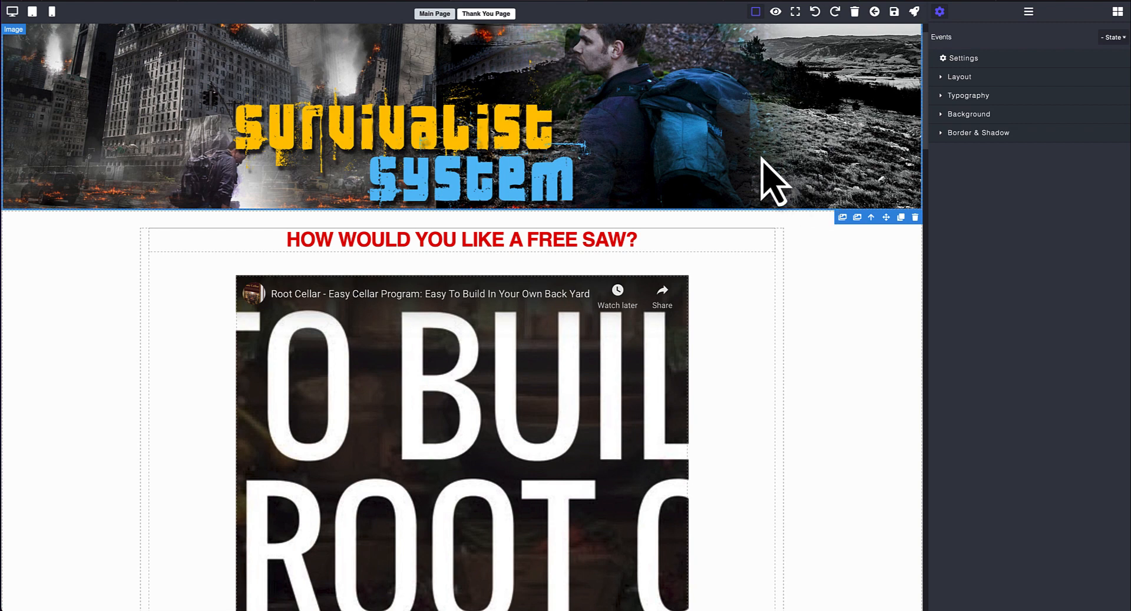
click(840, 219)
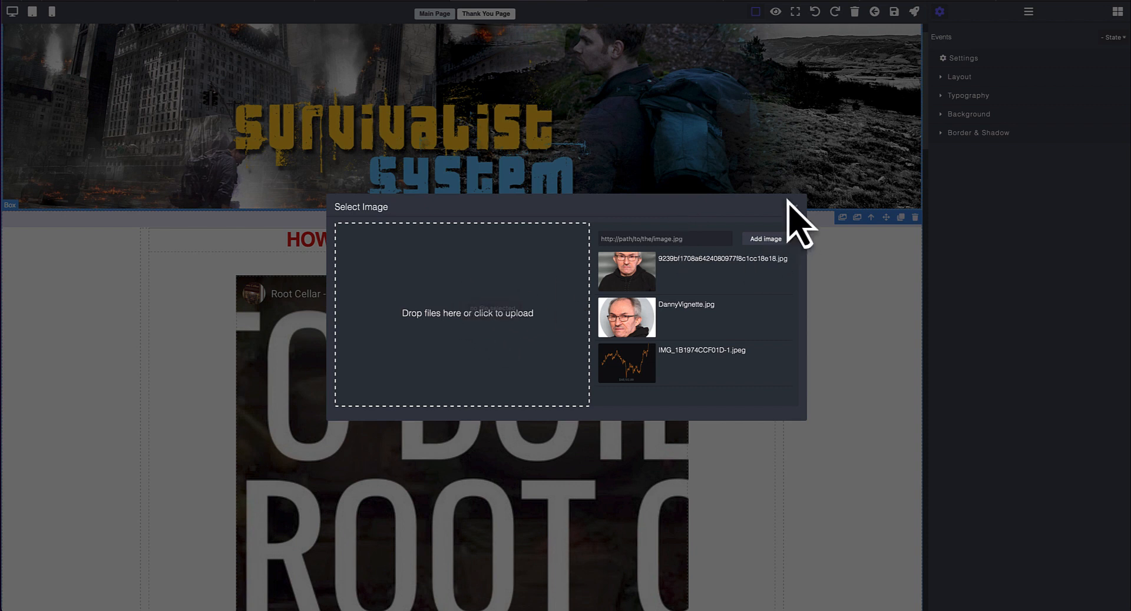
click(797, 207)
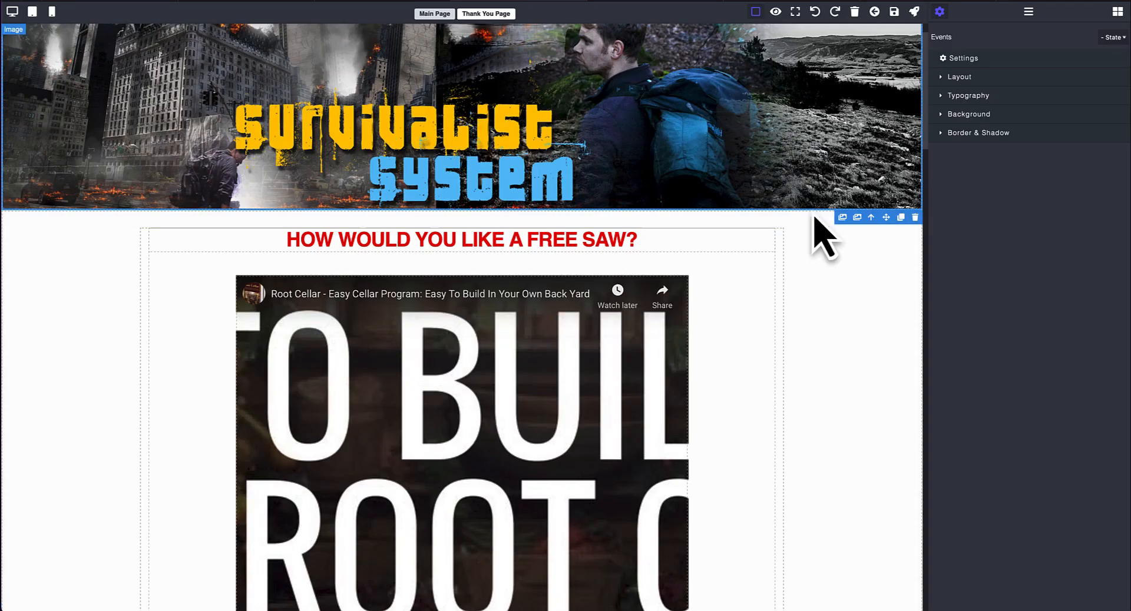
click(871, 218)
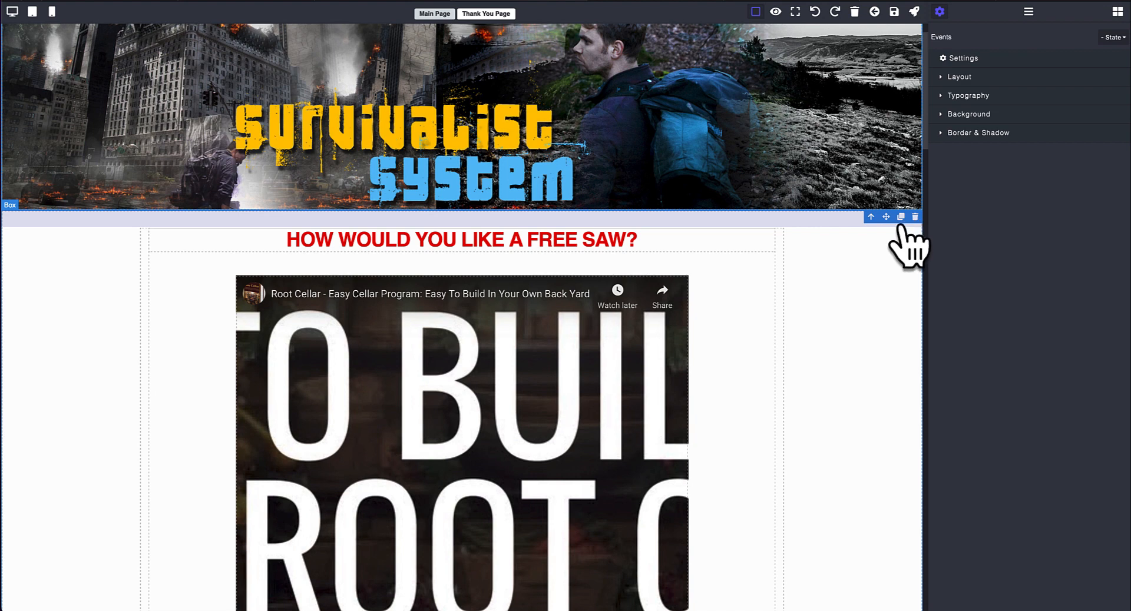
Select the root cellar video below the headline and examine the provider options in its settings
click(598, 346)
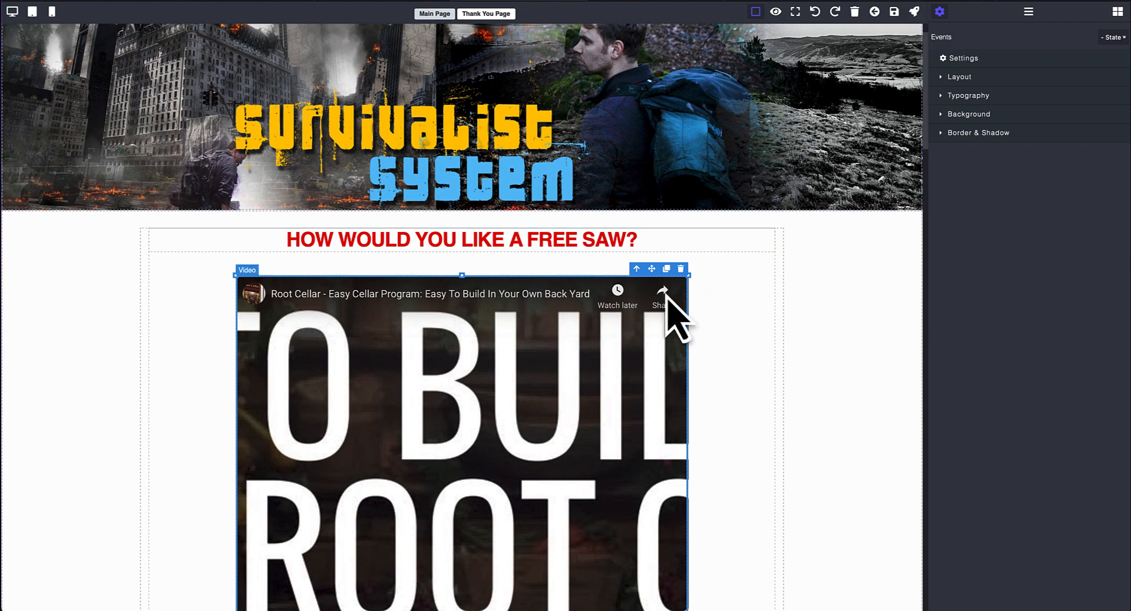
scroll(639, 313, down, 5)
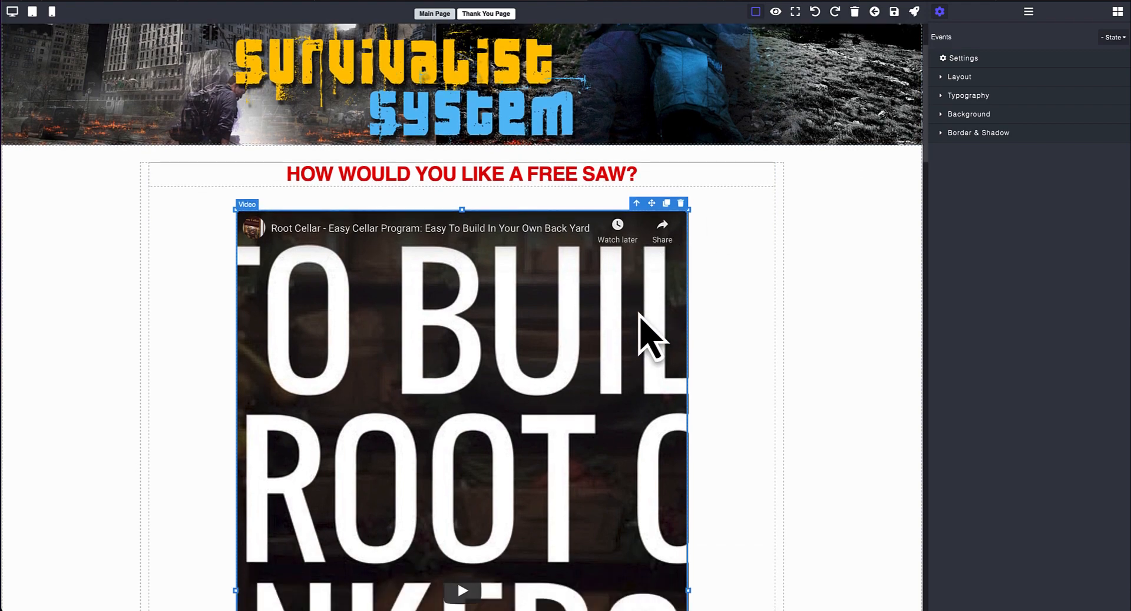
scroll(639, 314, down, 5)
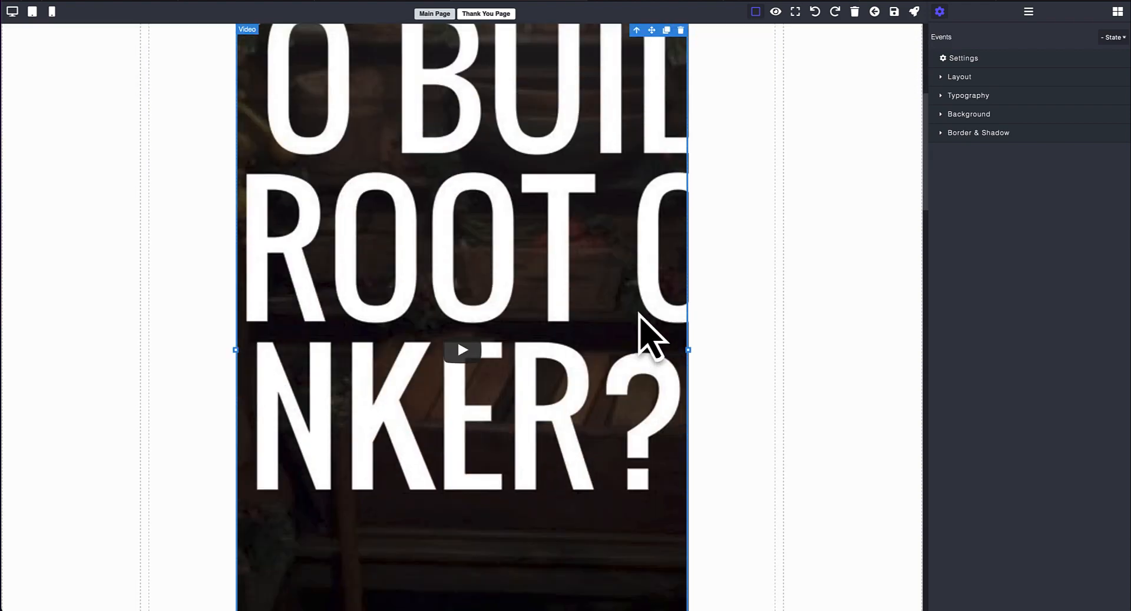
scroll(651, 336, down, 15)
scroll(650, 330, up, 20)
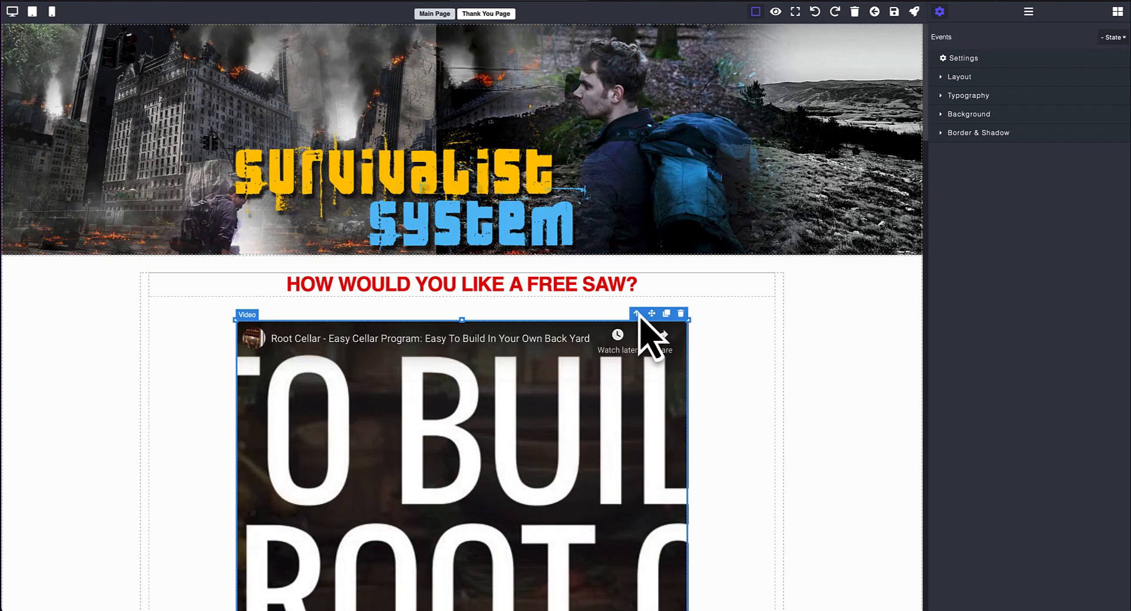
click(638, 315)
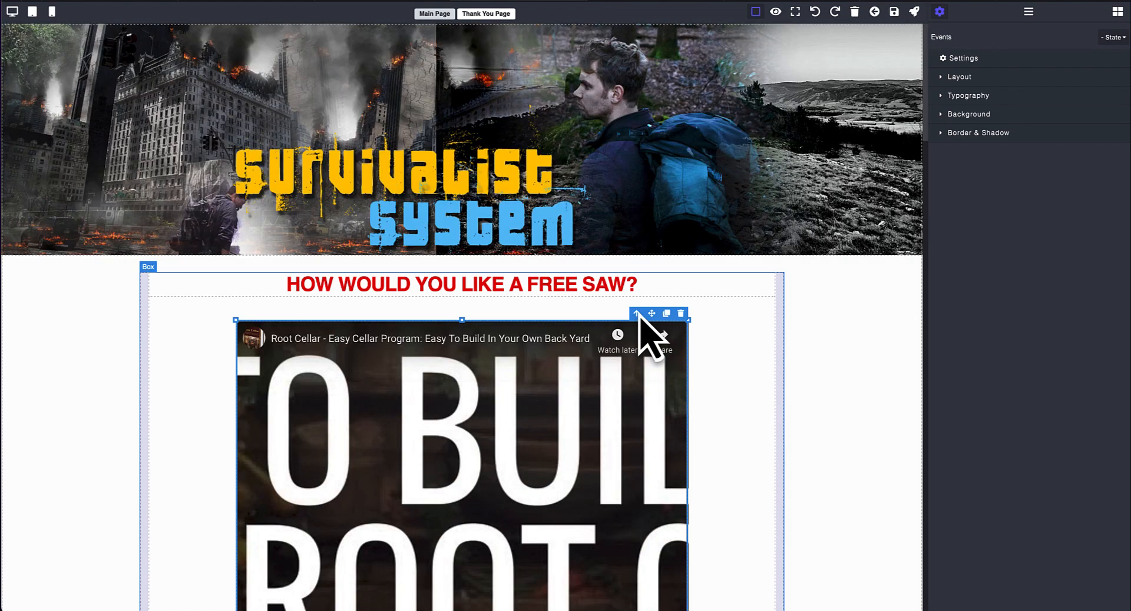
scroll(660, 324, down, 10)
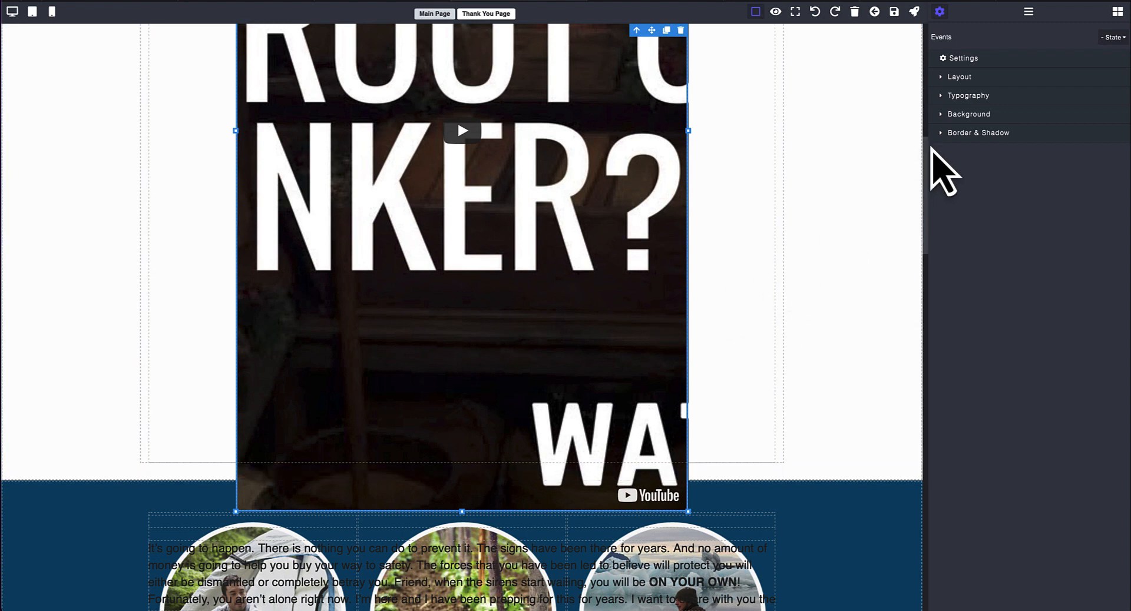
click(950, 59)
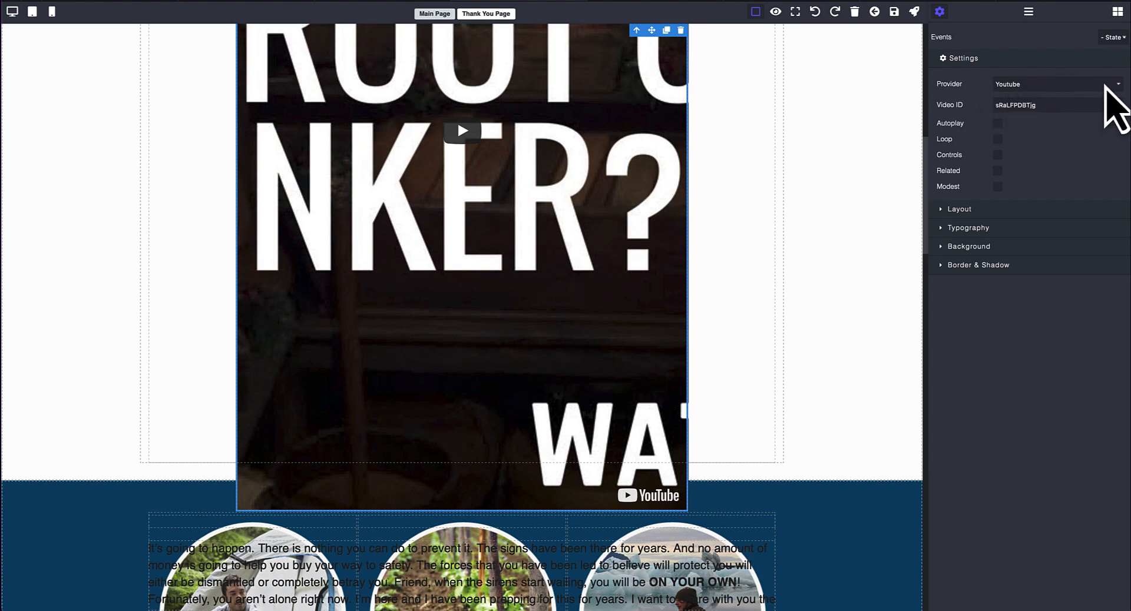
click(1107, 86)
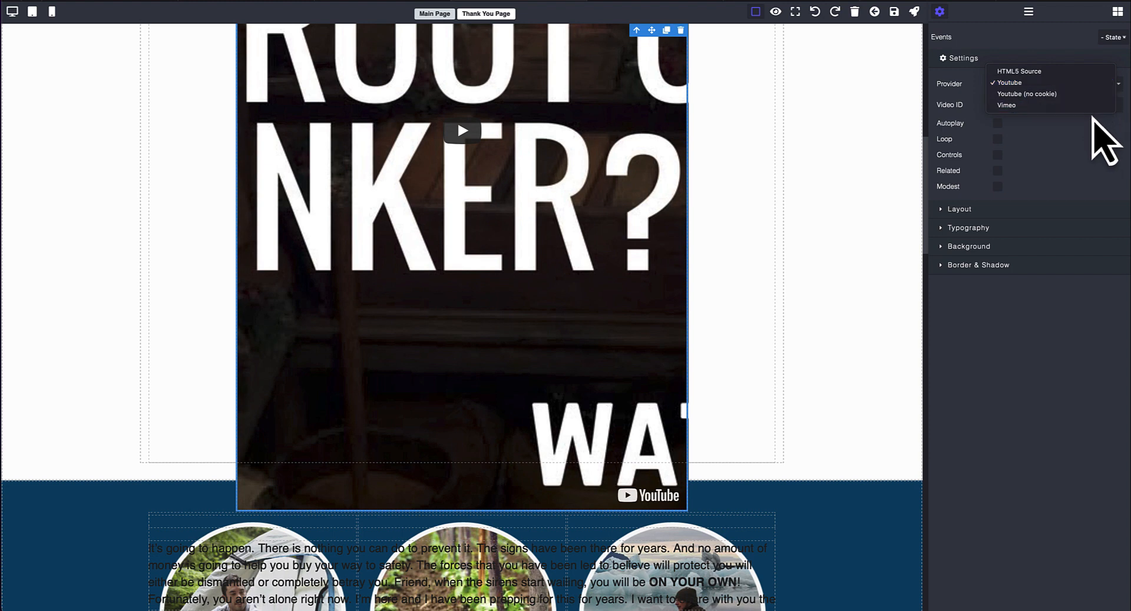
click(1090, 126)
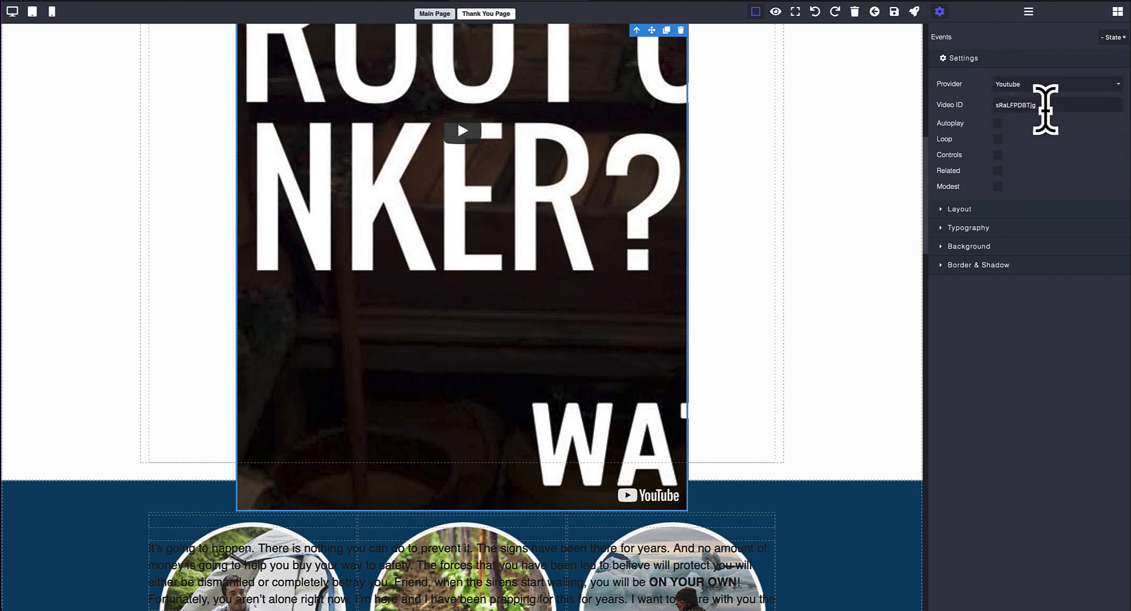
Highlight the root cellar video's YouTube Video ID to inspect it
drag(1042, 106, 982, 104)
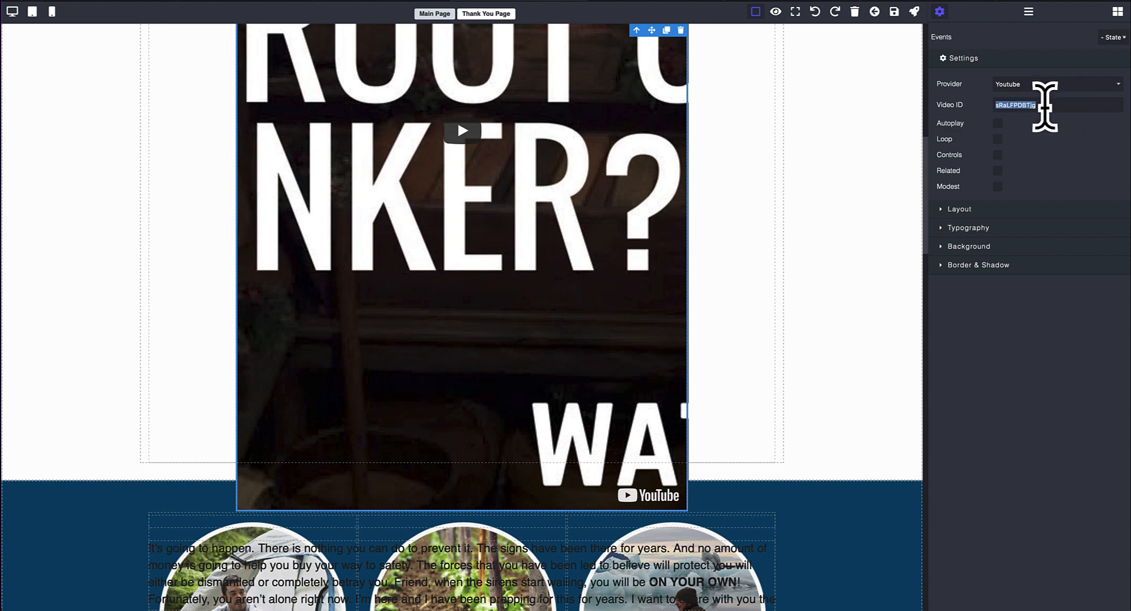
click(1048, 107)
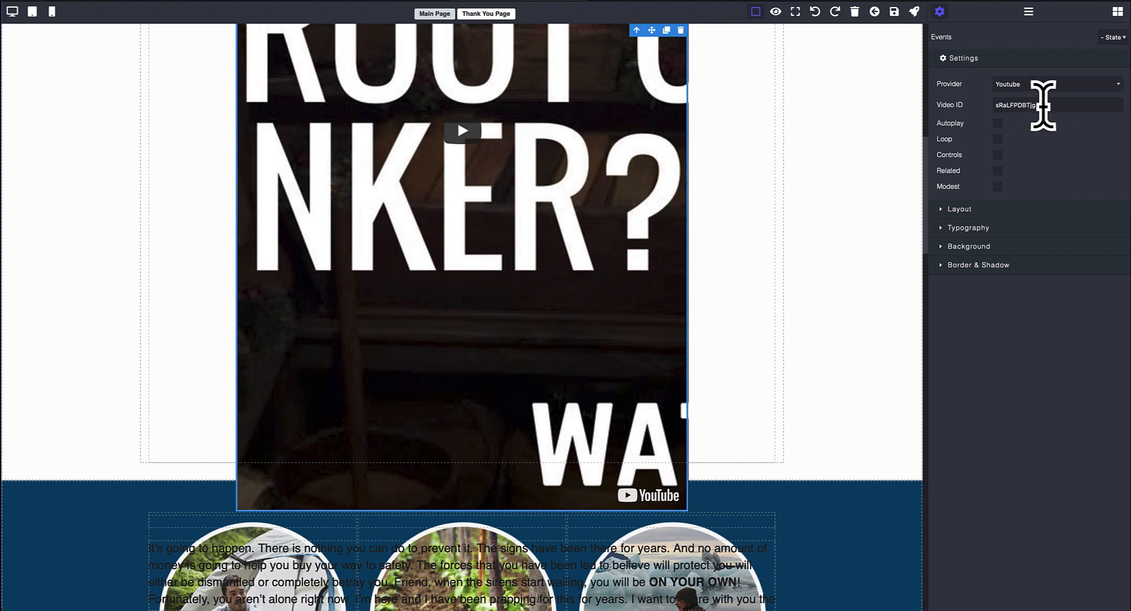
drag(1045, 106, 994, 106)
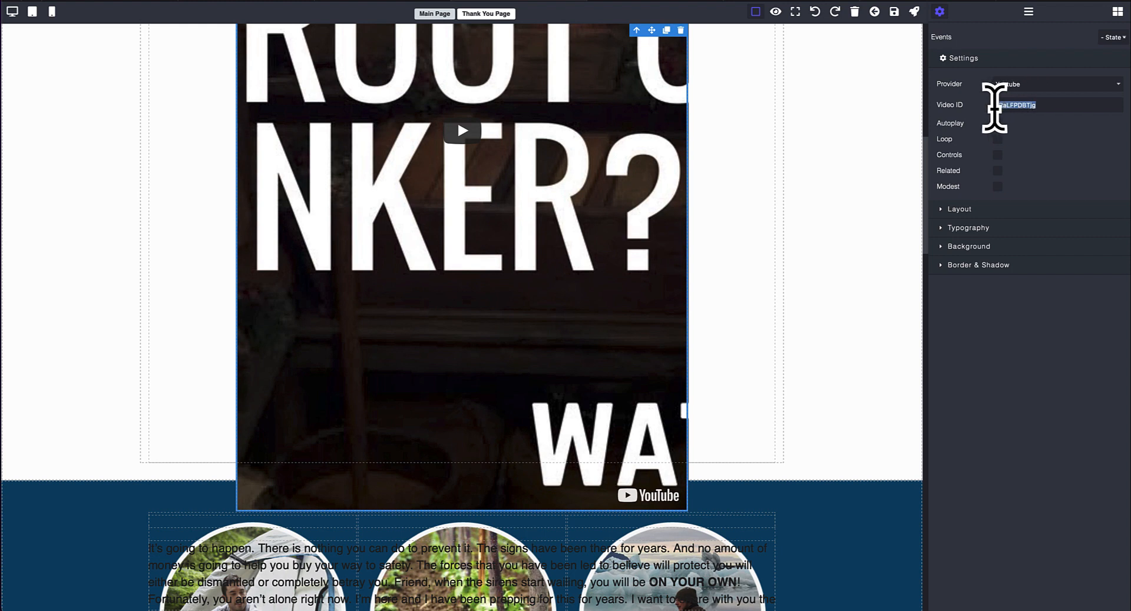
click(1048, 107)
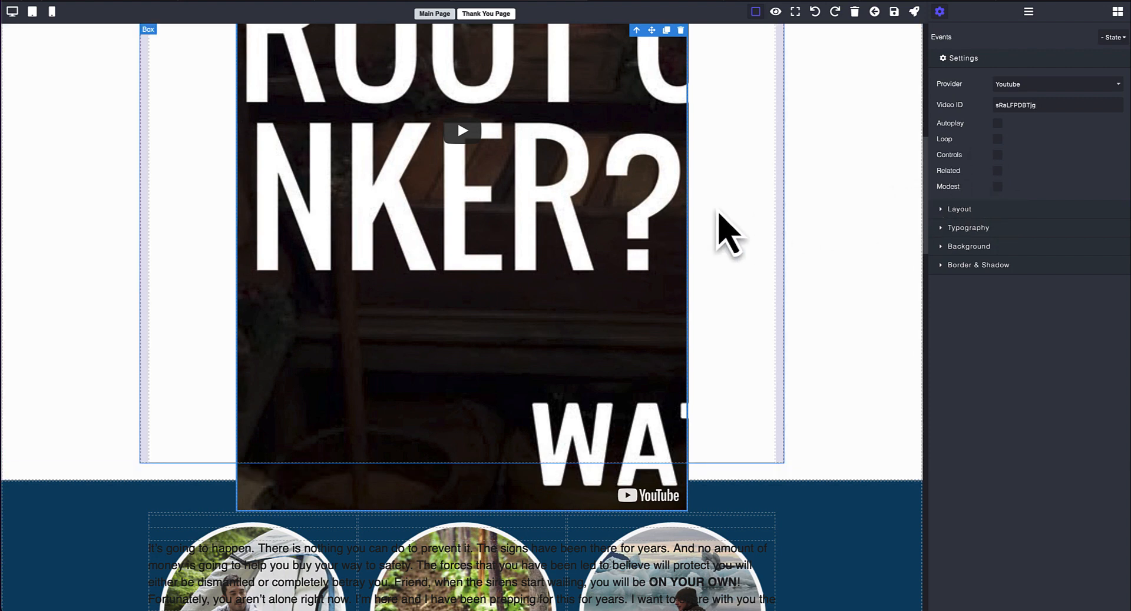
Open the "When the Worst Happens" heading for text editing and check how its words can be selected
scroll(645, 206, down, 3)
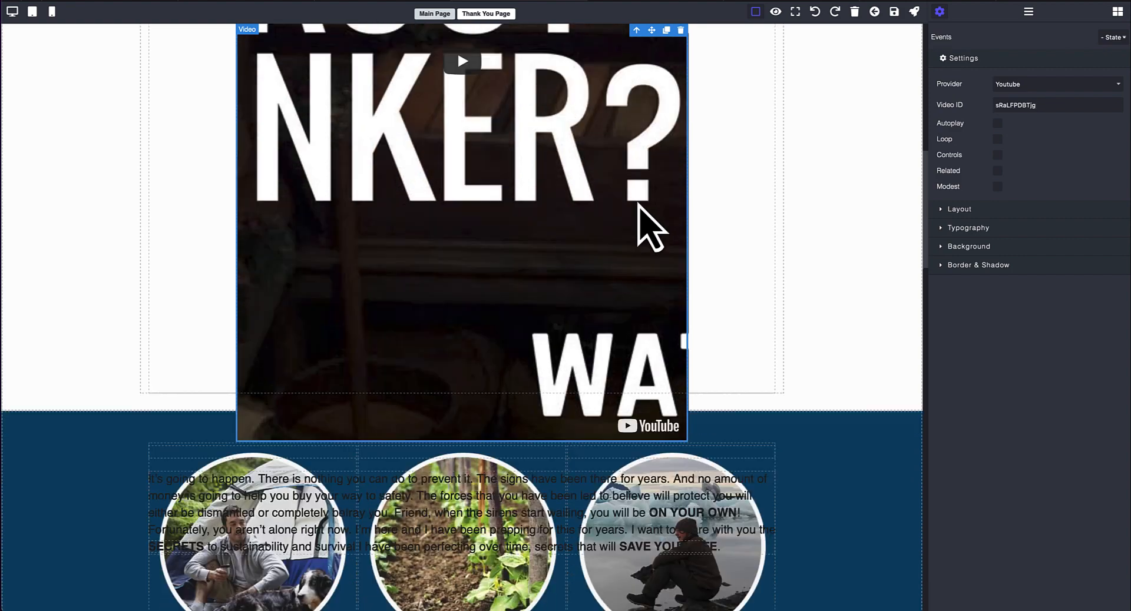
scroll(641, 207, down, 6)
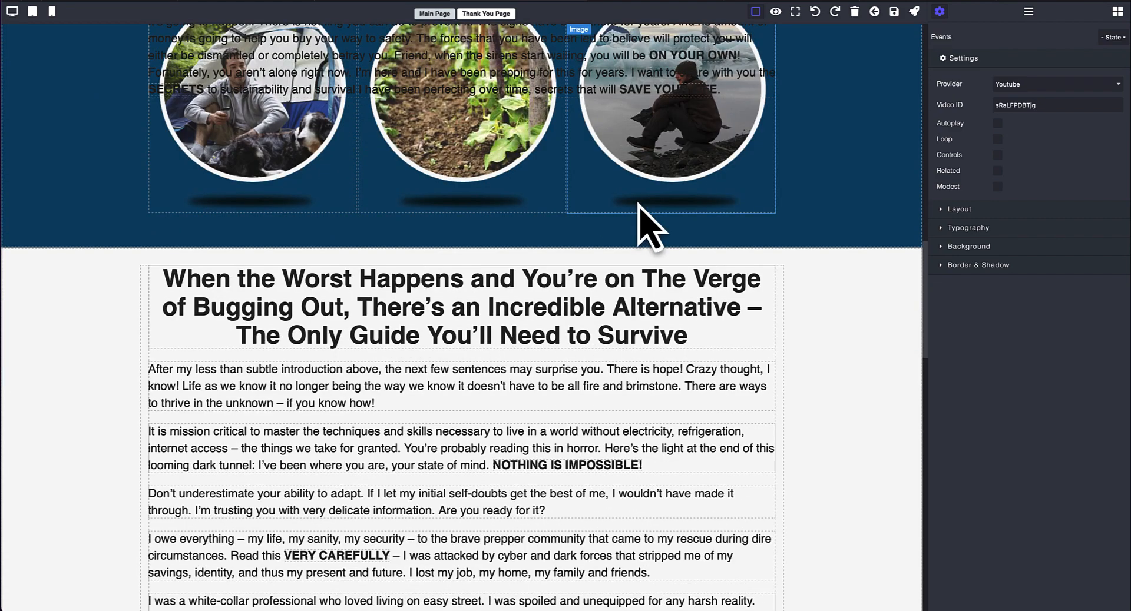
click(415, 288)
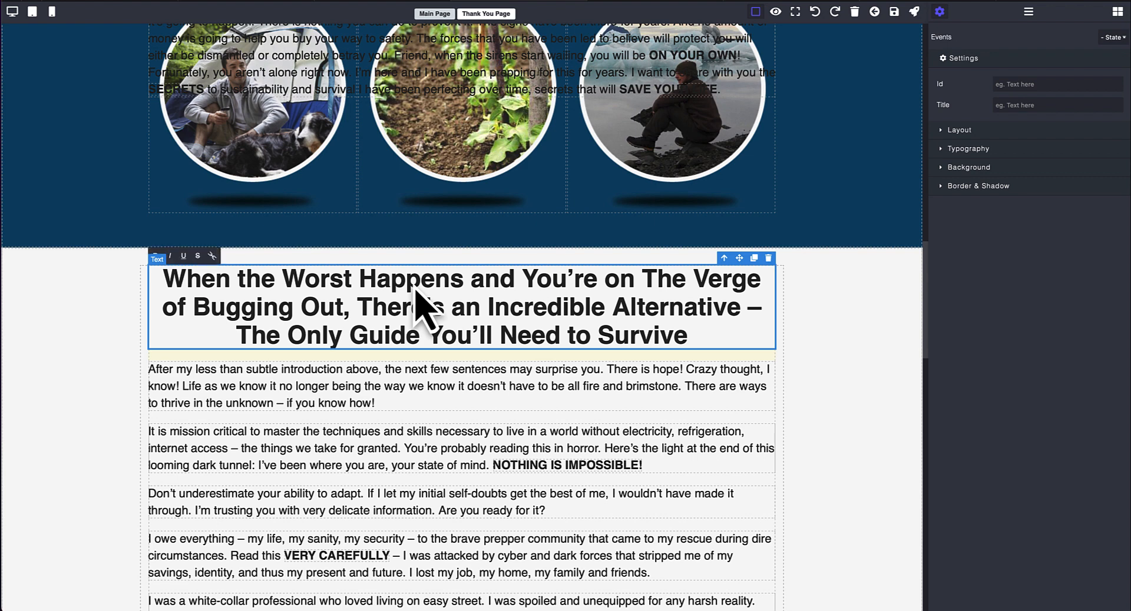
double_click(416, 288)
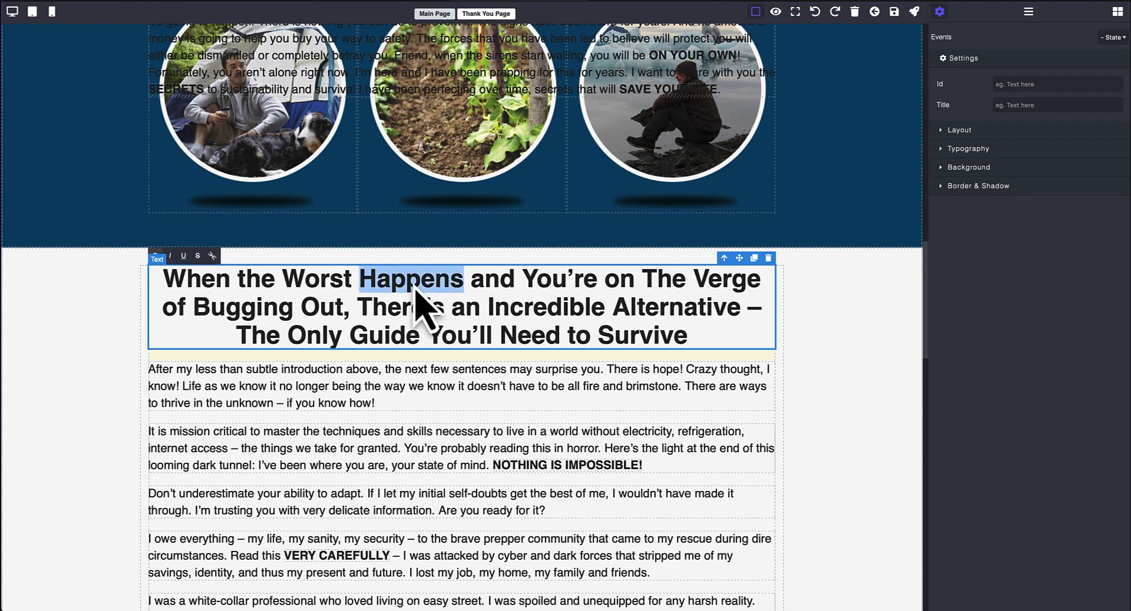
click(415, 288)
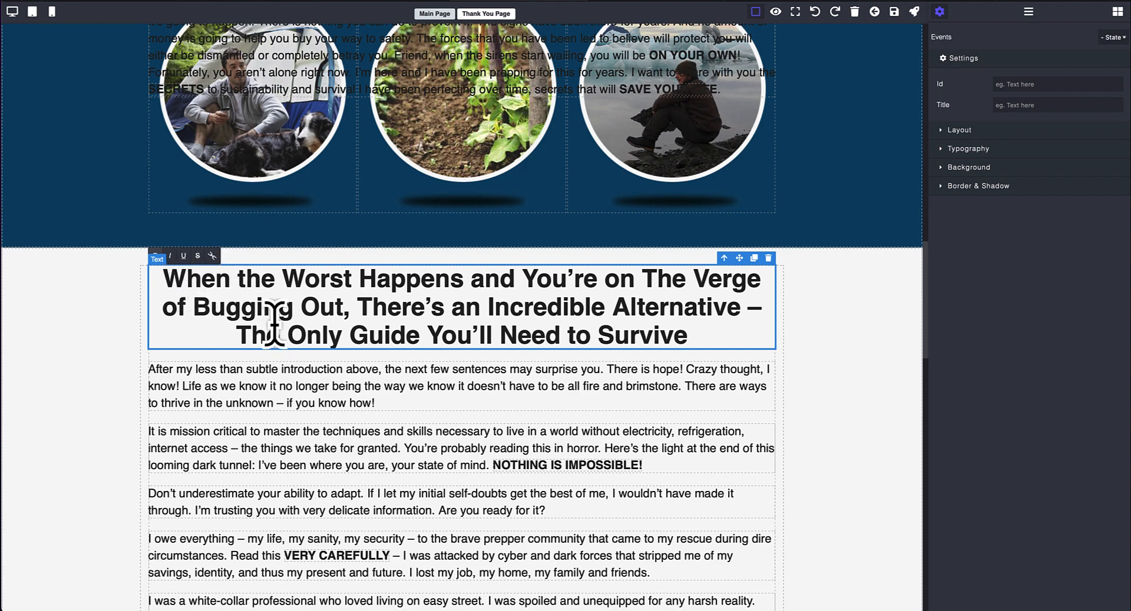
Select the orange "GET THE LOST WAYS!" button further down the page and inspect its link address and target settings
scroll(273, 324, down, 10)
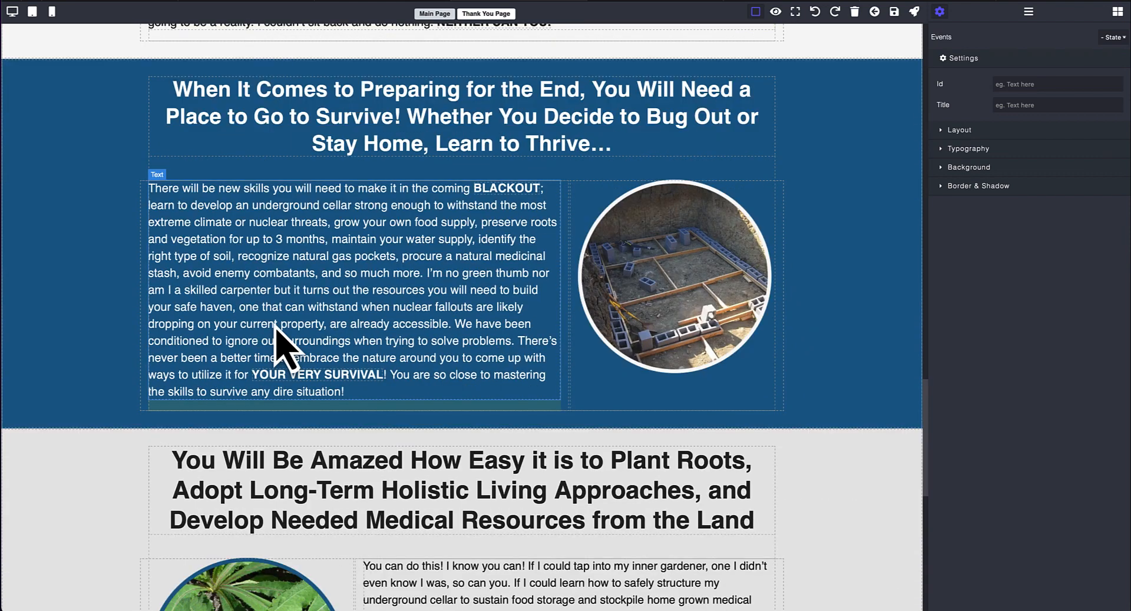
scroll(279, 347, down, 3)
scroll(280, 348, up, 3)
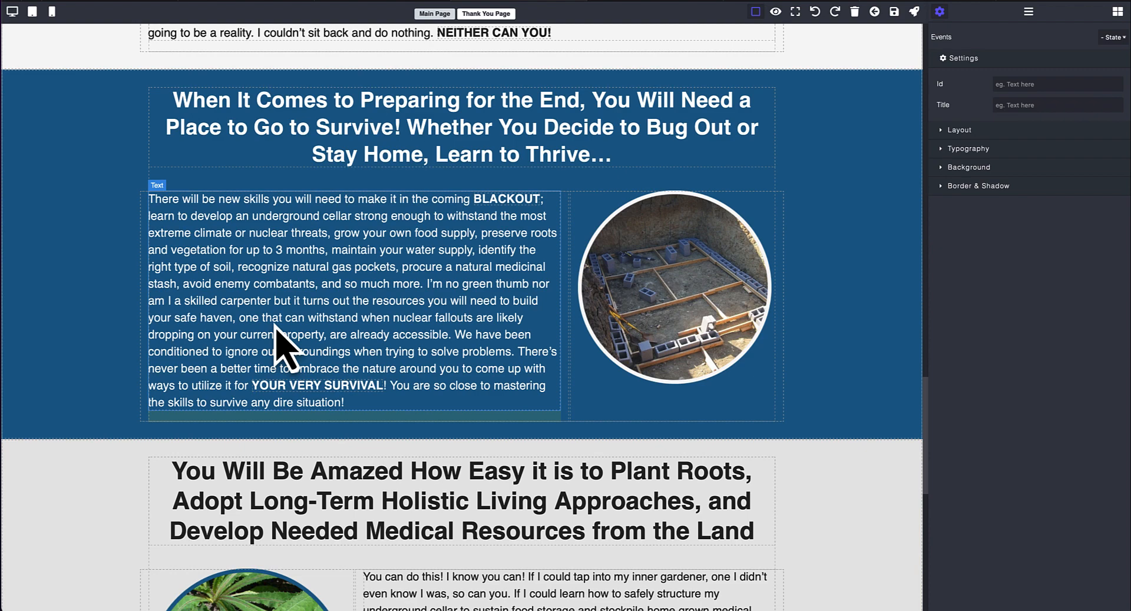
scroll(276, 330, down, 5)
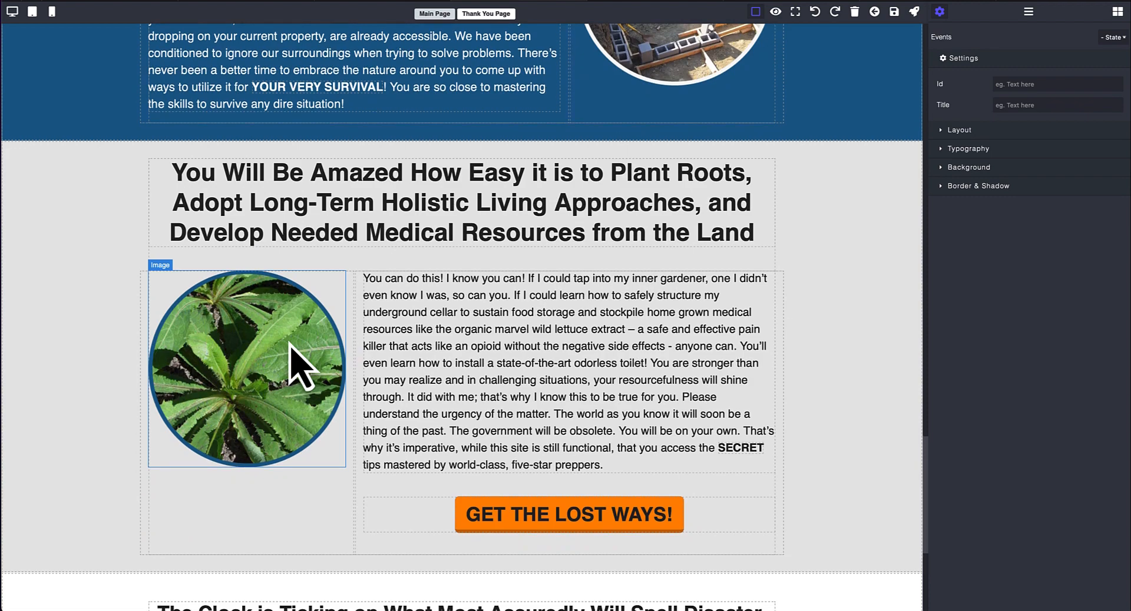
scroll(291, 342, down, 5)
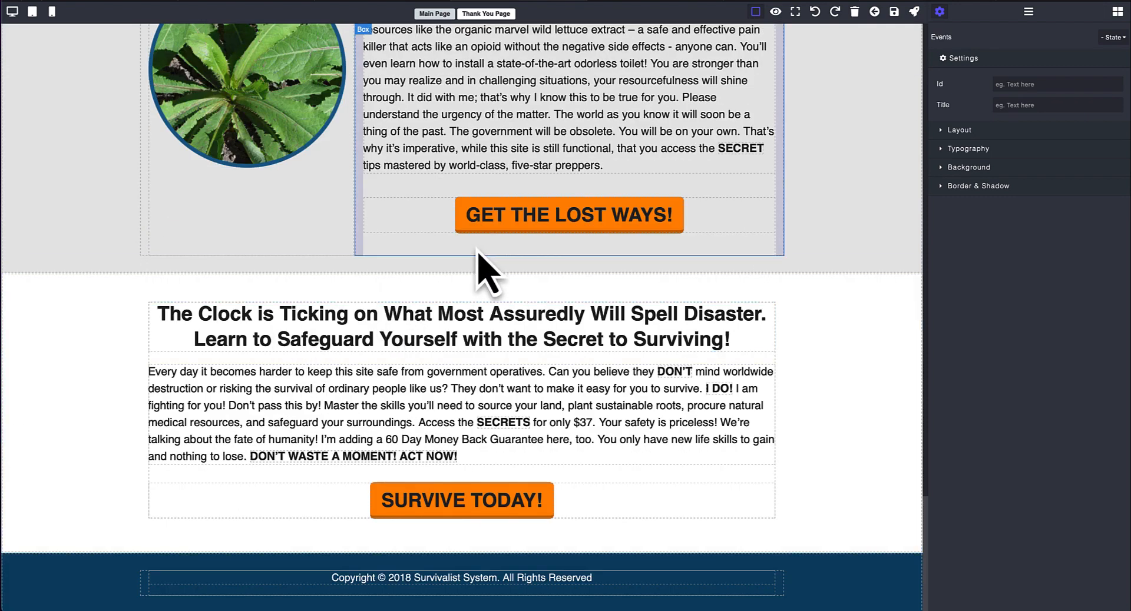
click(496, 228)
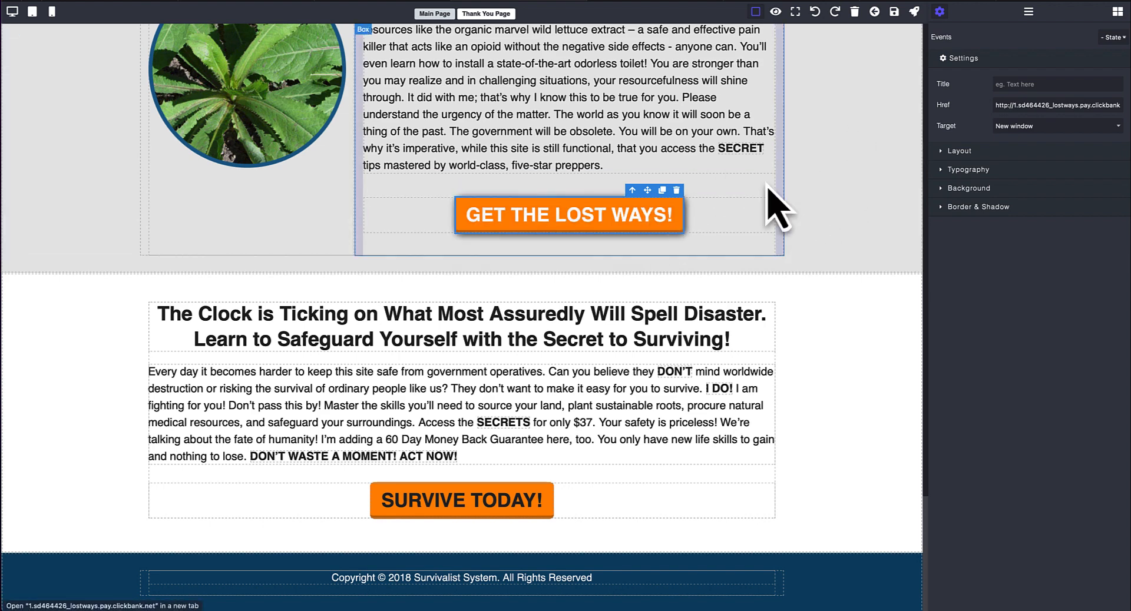
click(999, 61)
click(1000, 62)
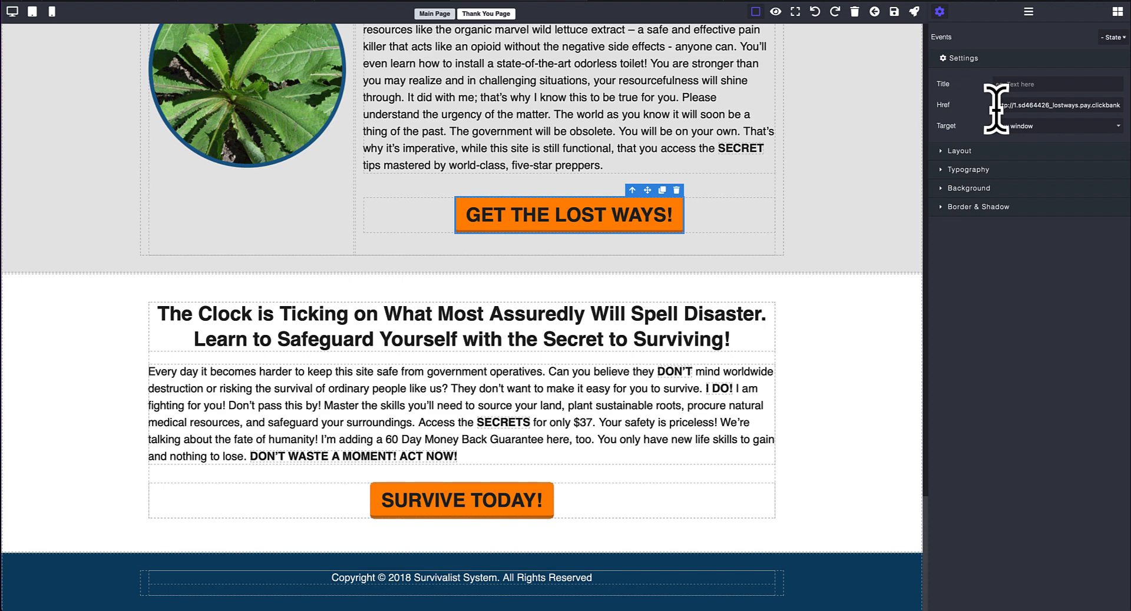
click(1035, 126)
click(1035, 125)
Replace the "GET THE LOST WAYS!" button's link address with the ClickBank HopLink copied from the Untitled 18 text note
click(952, 610)
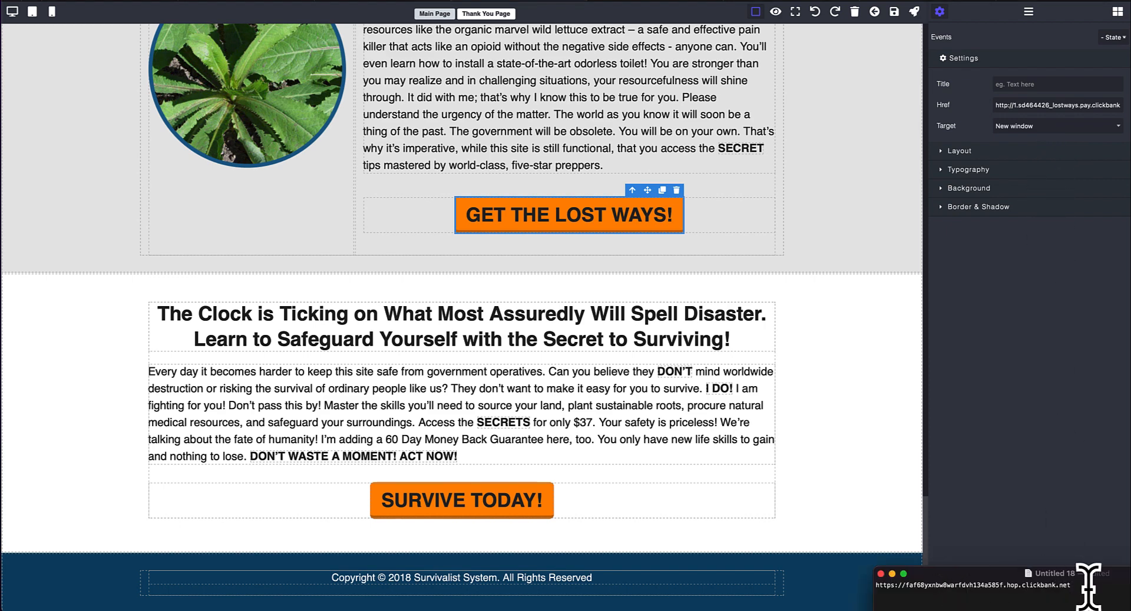
drag(1074, 586, 873, 585)
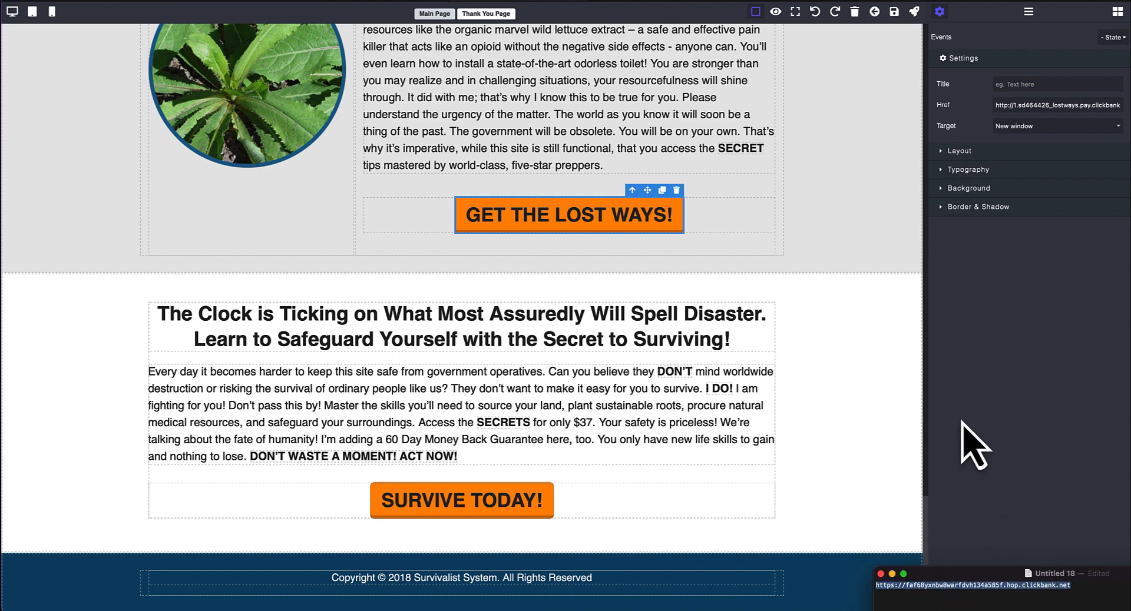
click(1040, 112)
triple_click(1035, 106)
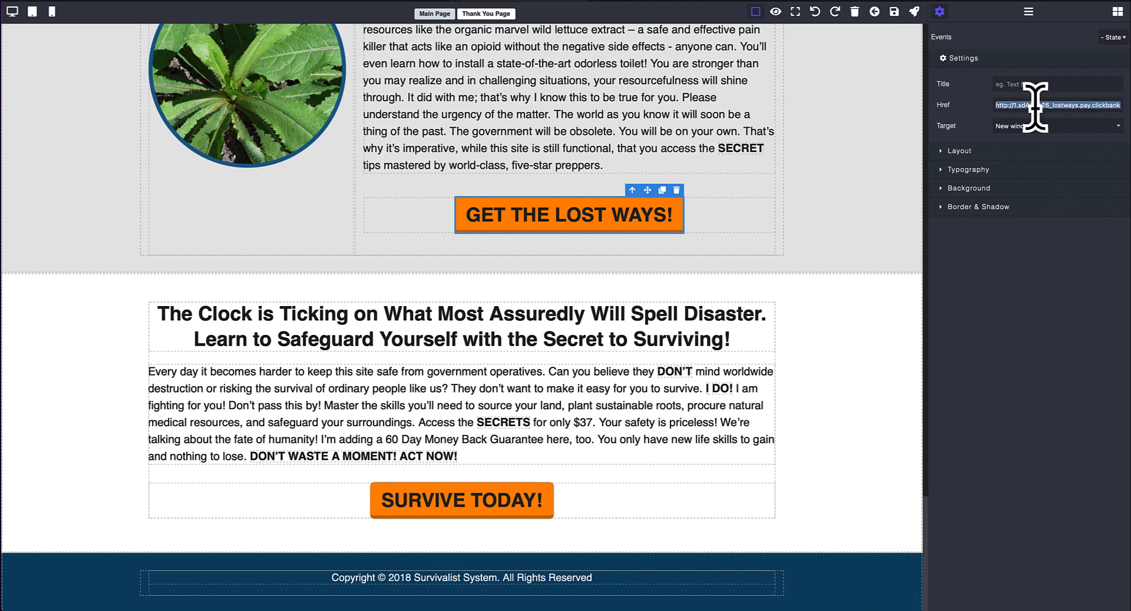
key(BackSpace)
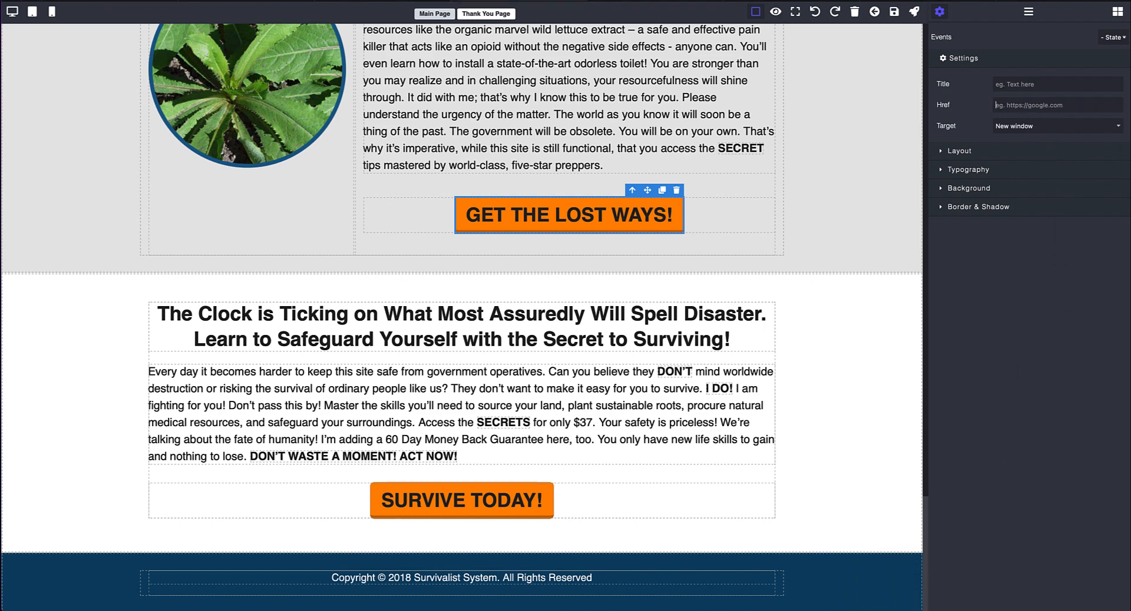
key(ctrl+v)
key(Return)
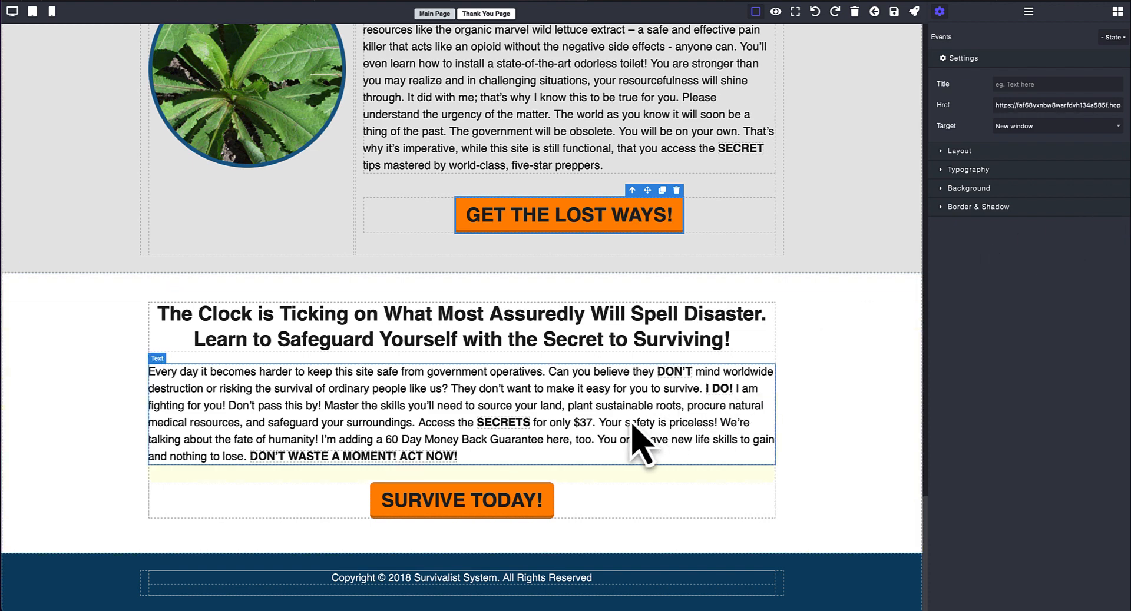
Replace the "SURVIVE TODAY!" button's link address with the same copied ClickBank HopLink
click(502, 509)
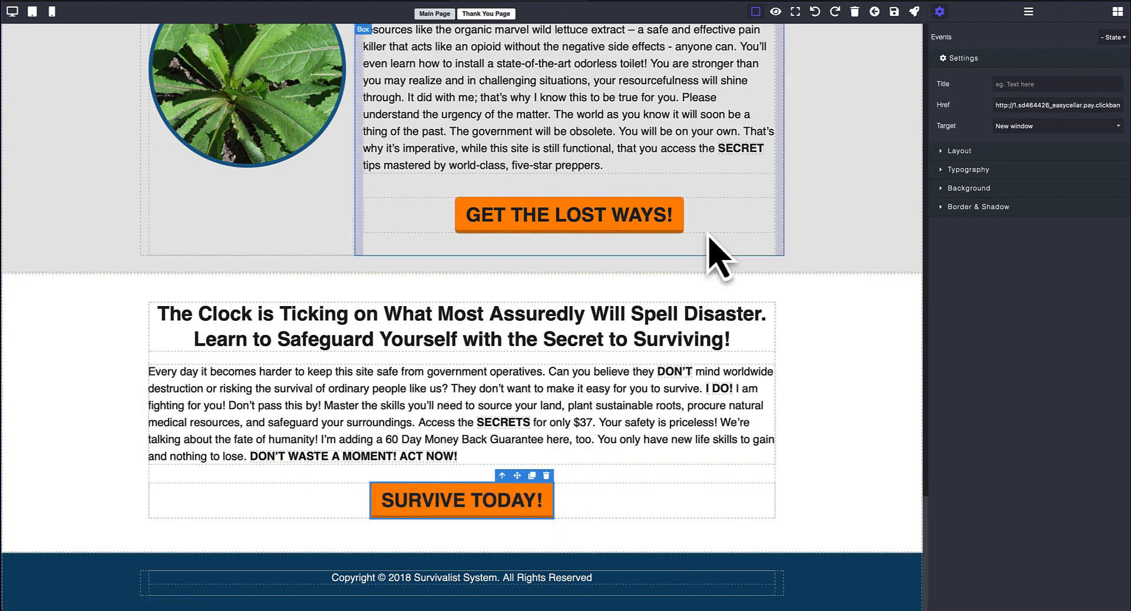
triple_click(1026, 106)
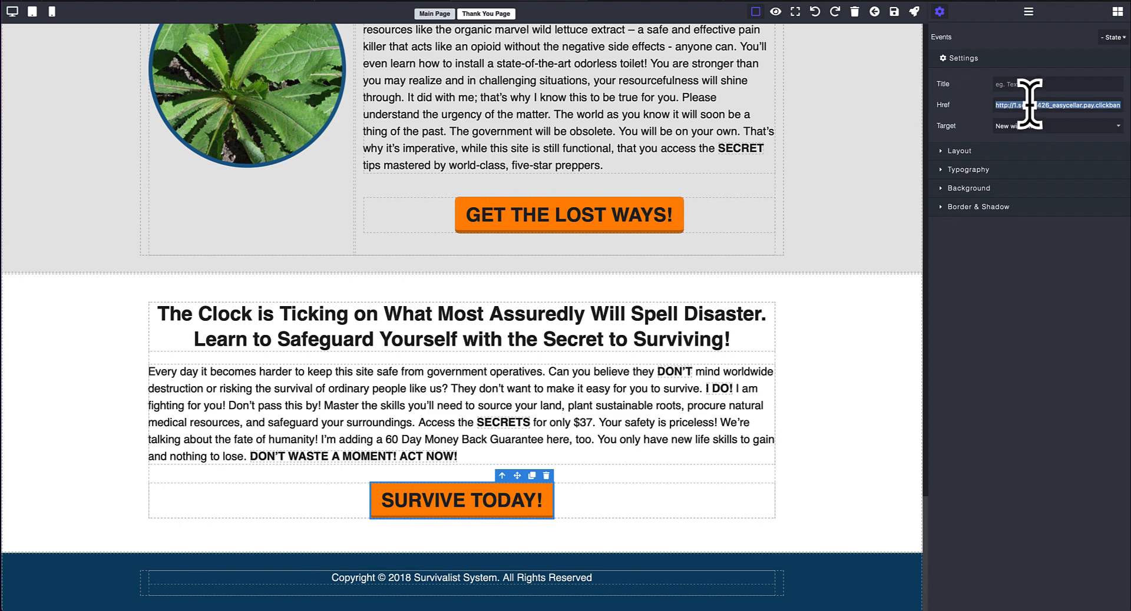
key(BackSpace)
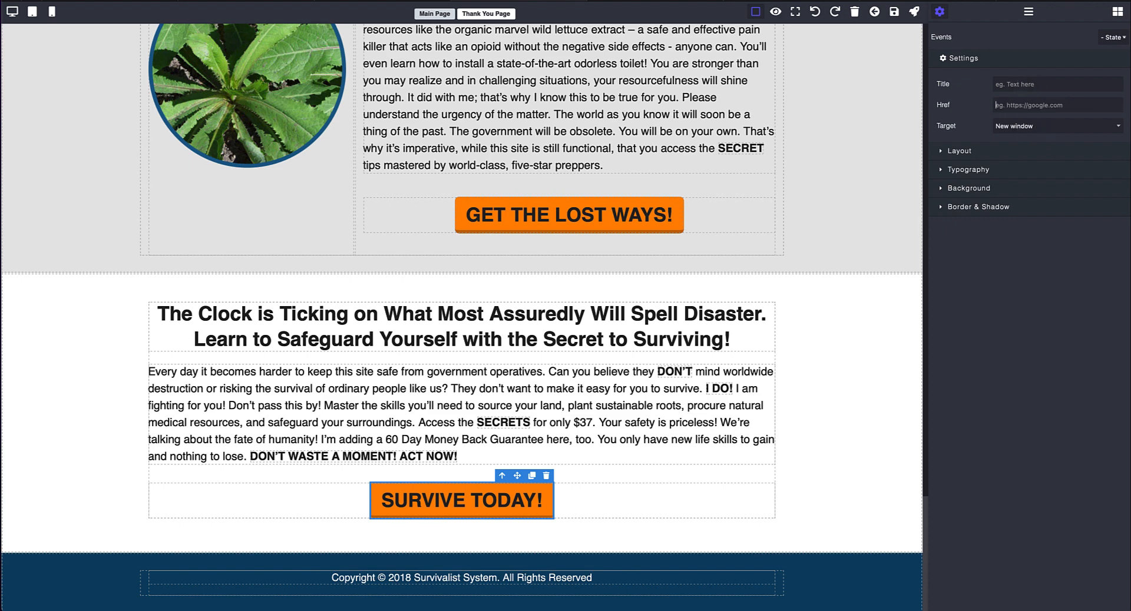
key(ctrl+v)
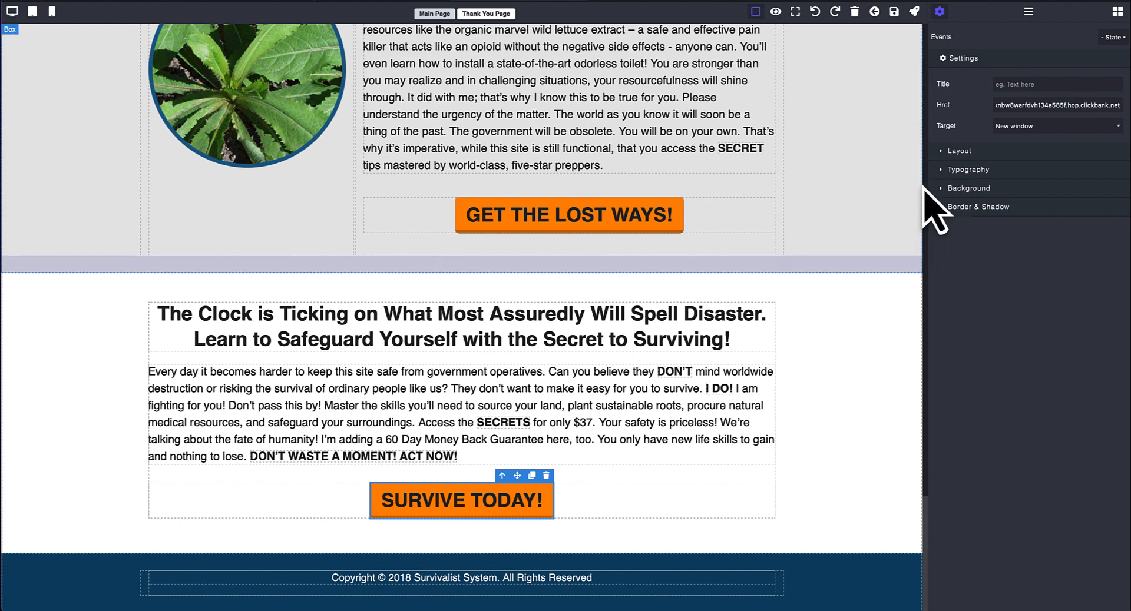
Open the paragraph above the "SURVIVE TODAY!" button for text editing and check how its $37 price can be selected
click(557, 425)
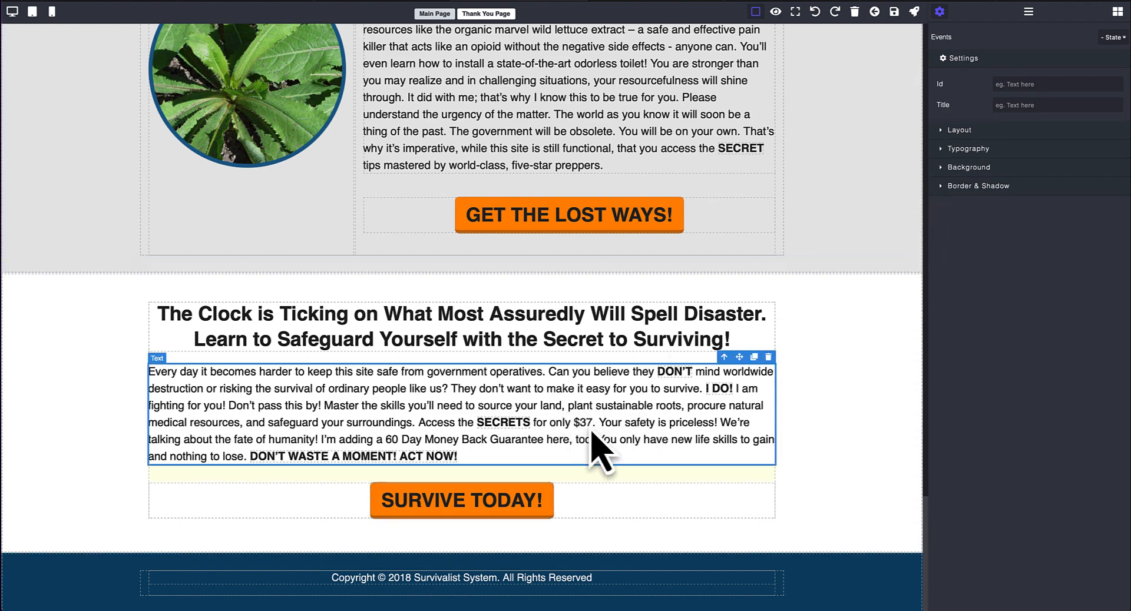
click(592, 424)
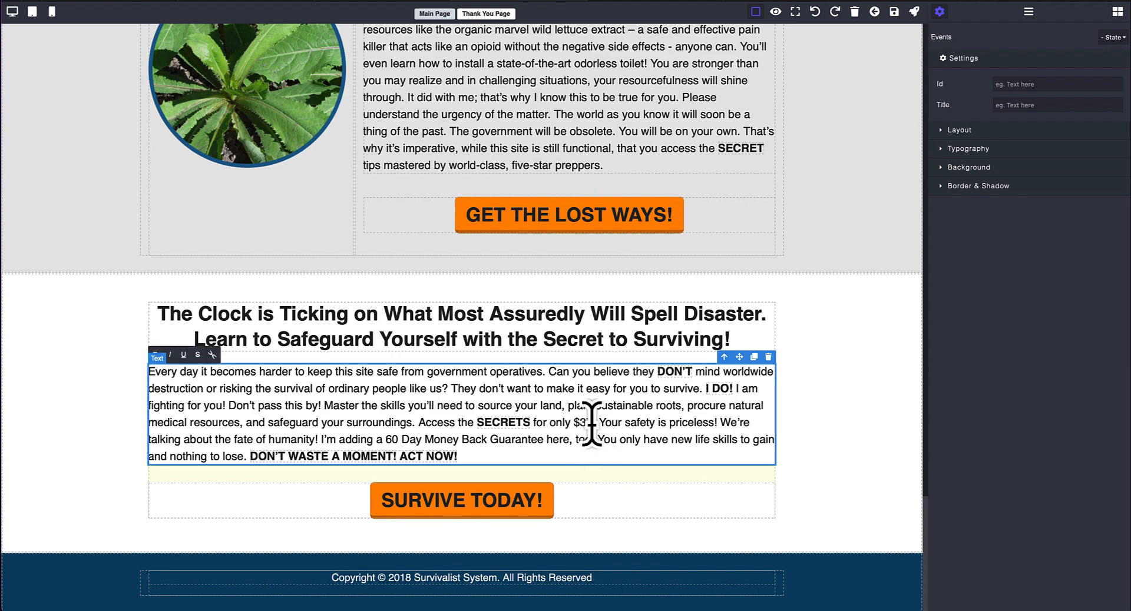
drag(581, 424, 593, 424)
Save the edited landing page with its "HOW WOULD YOU LIKE A FREE SAW?" headline
scroll(666, 398, up, 20)
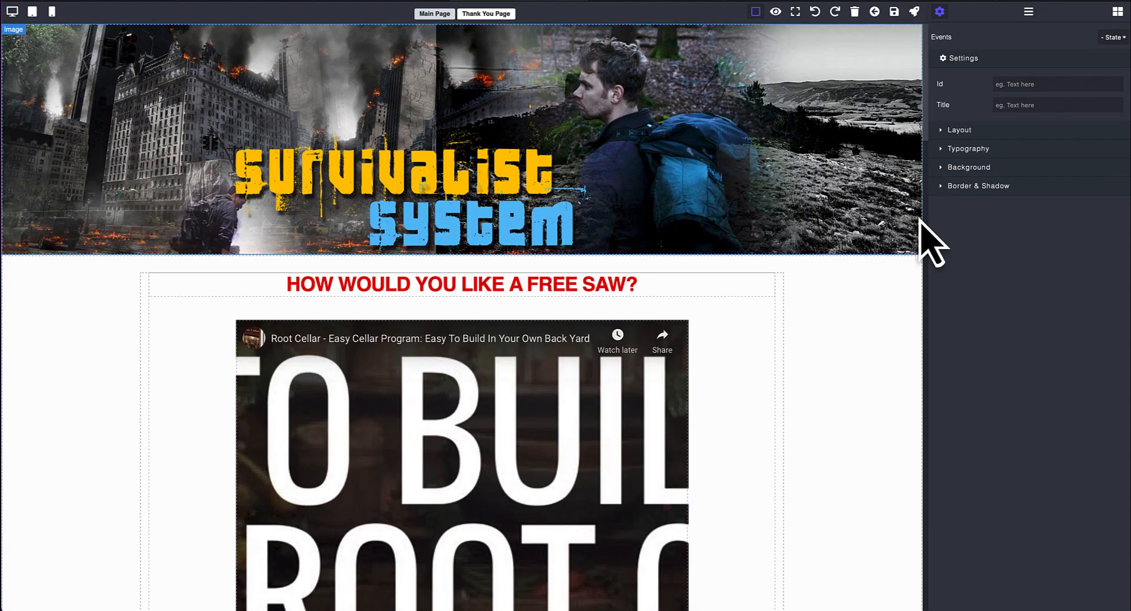
click(1028, 13)
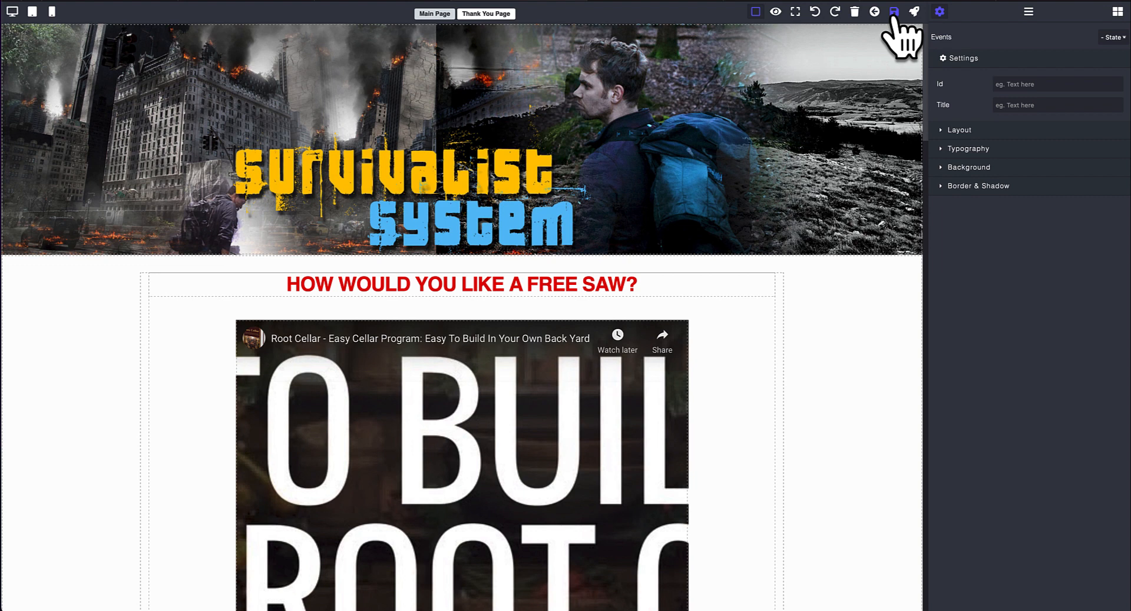
click(893, 15)
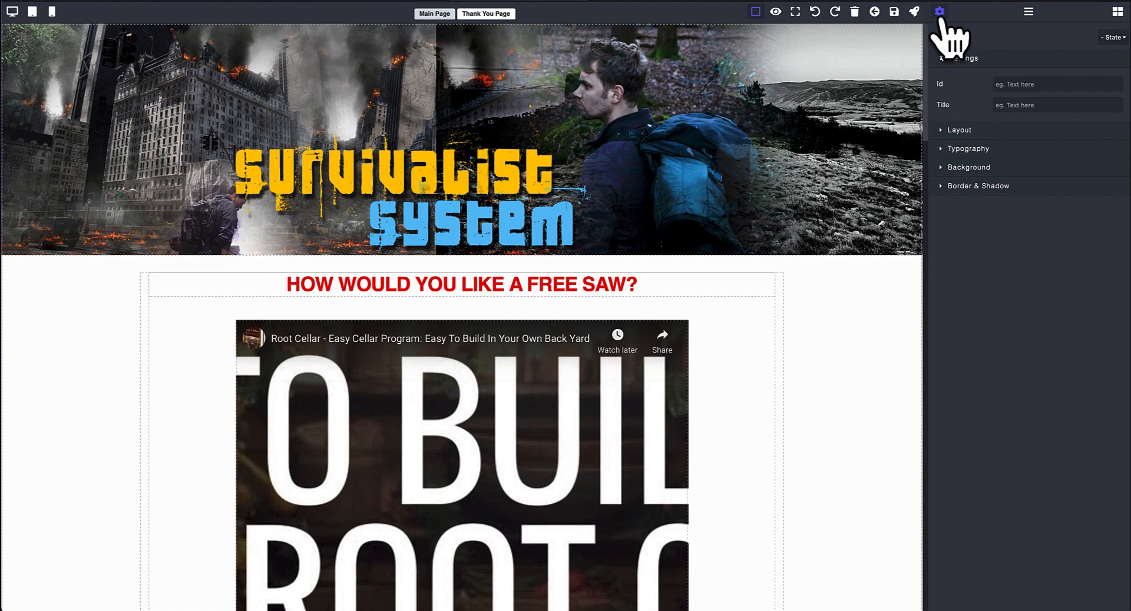
Preview the landing page and review its sections from the header image down to the medical resources section
click(775, 12)
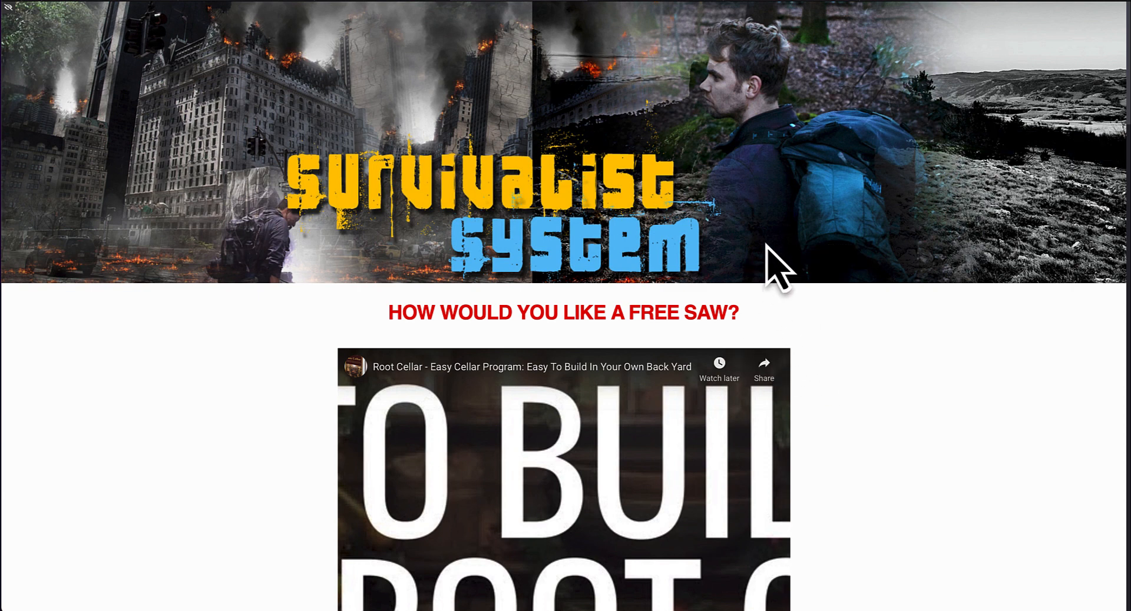
scroll(801, 359, down, 3)
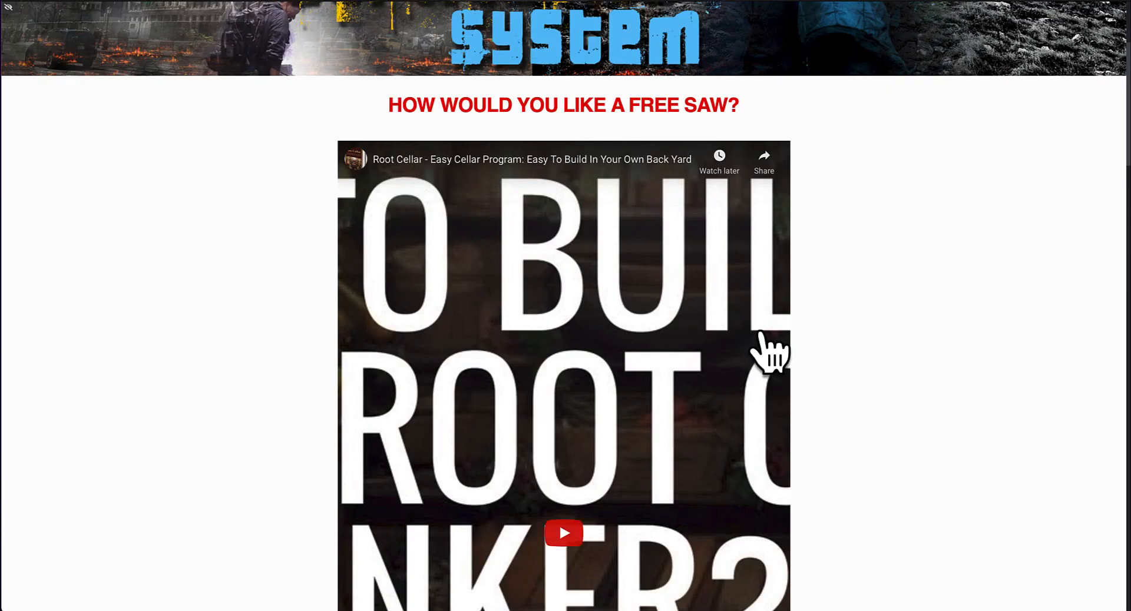
scroll(735, 321, down, 4)
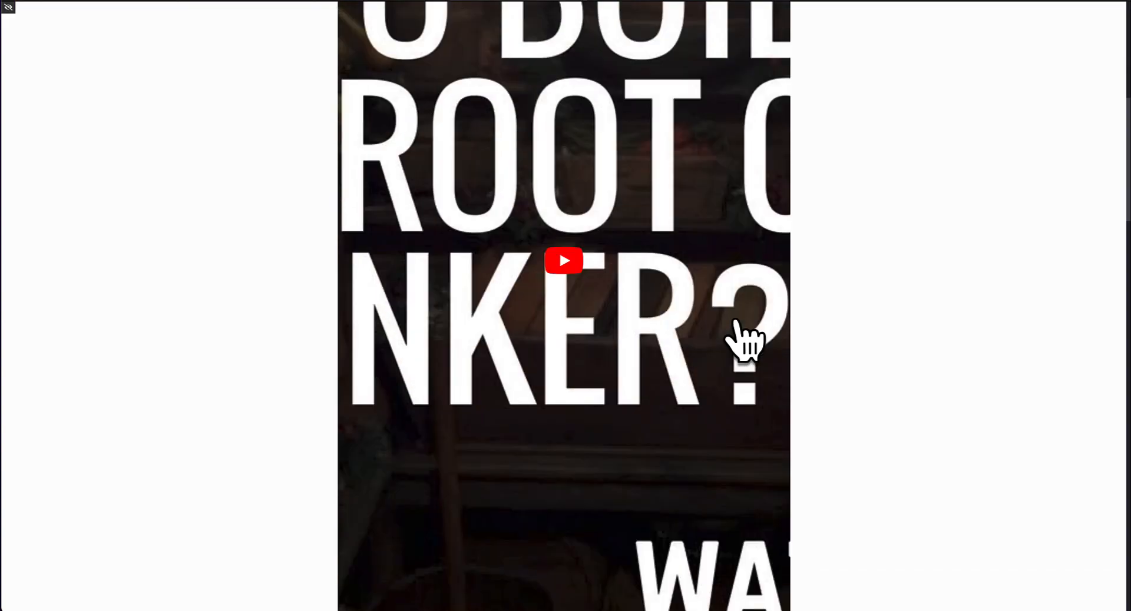
scroll(745, 339, down, 6)
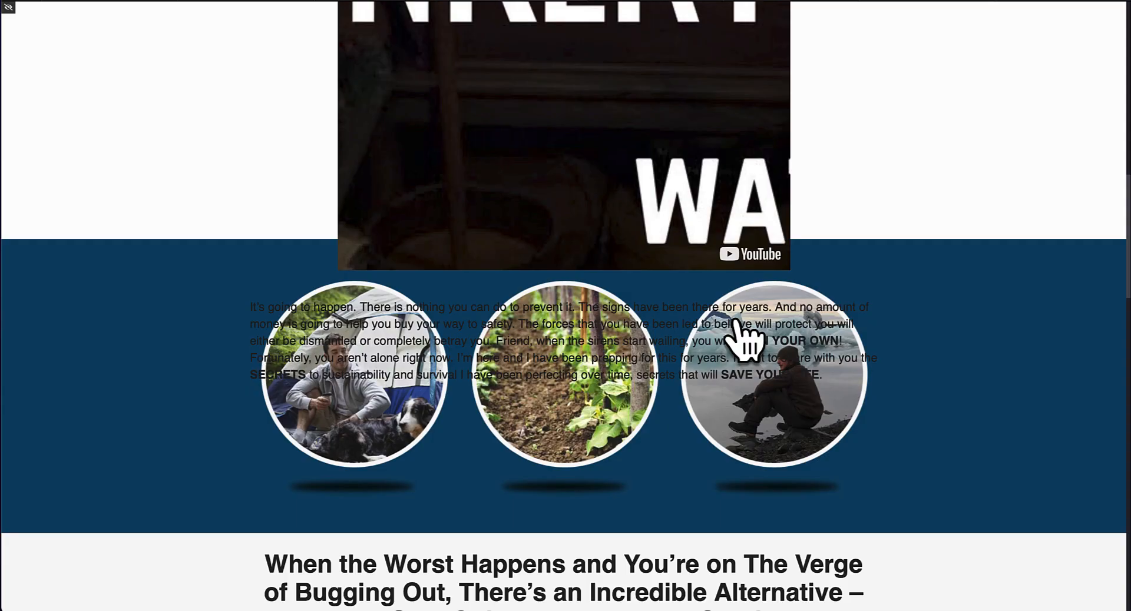
scroll(745, 337, down, 8)
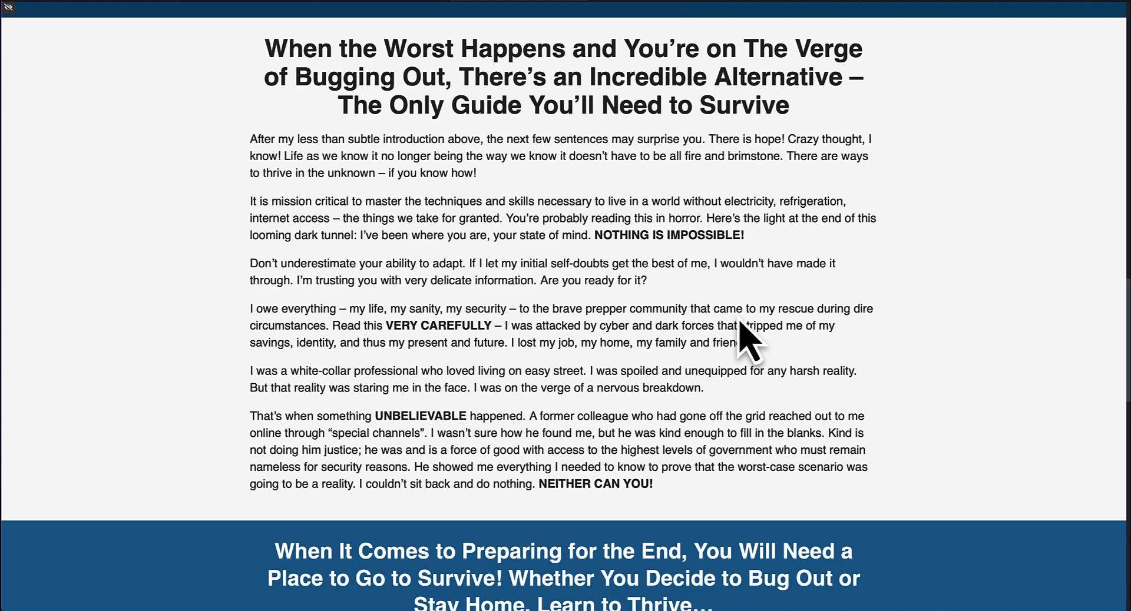
scroll(739, 321, down, 8)
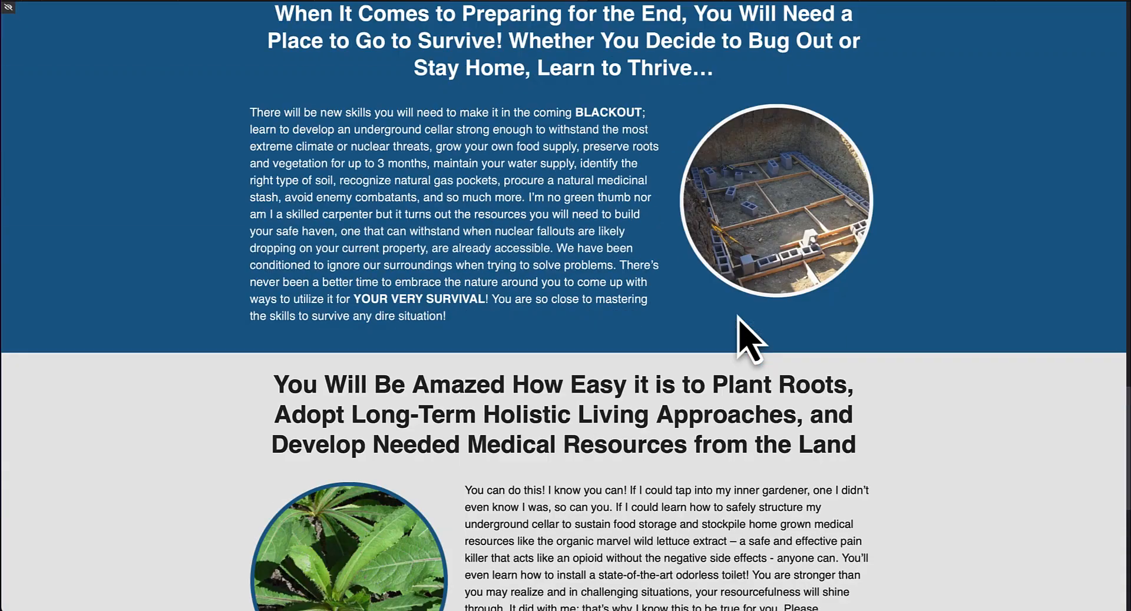
scroll(738, 318, down, 8)
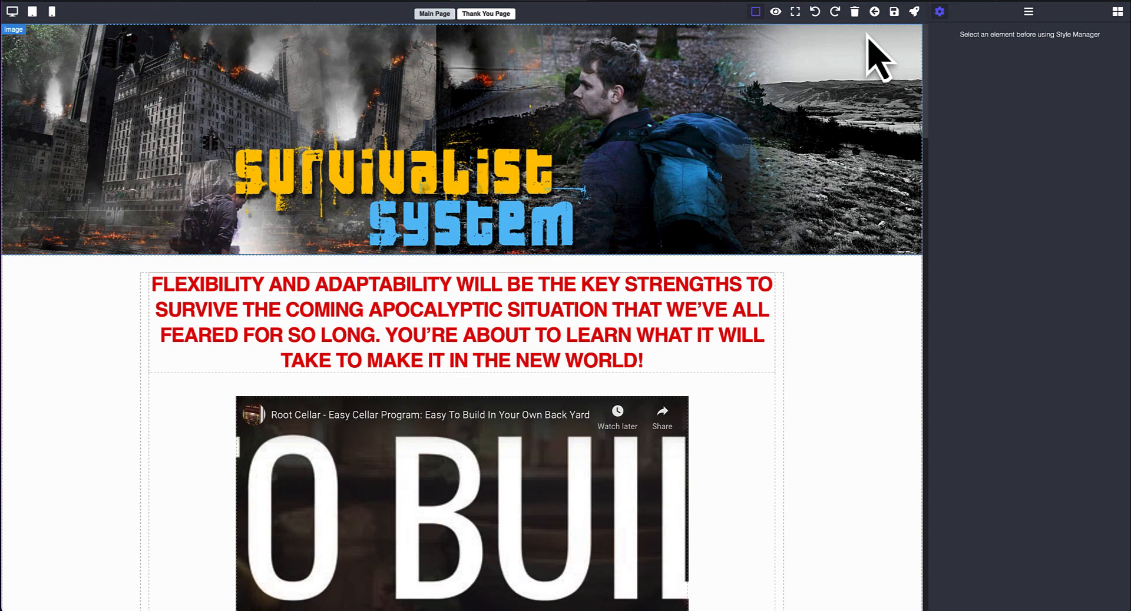
Look over the page in the editor, proceed to the Free Saw publishing settings and save its general settings
scroll(797, 122, down, 20)
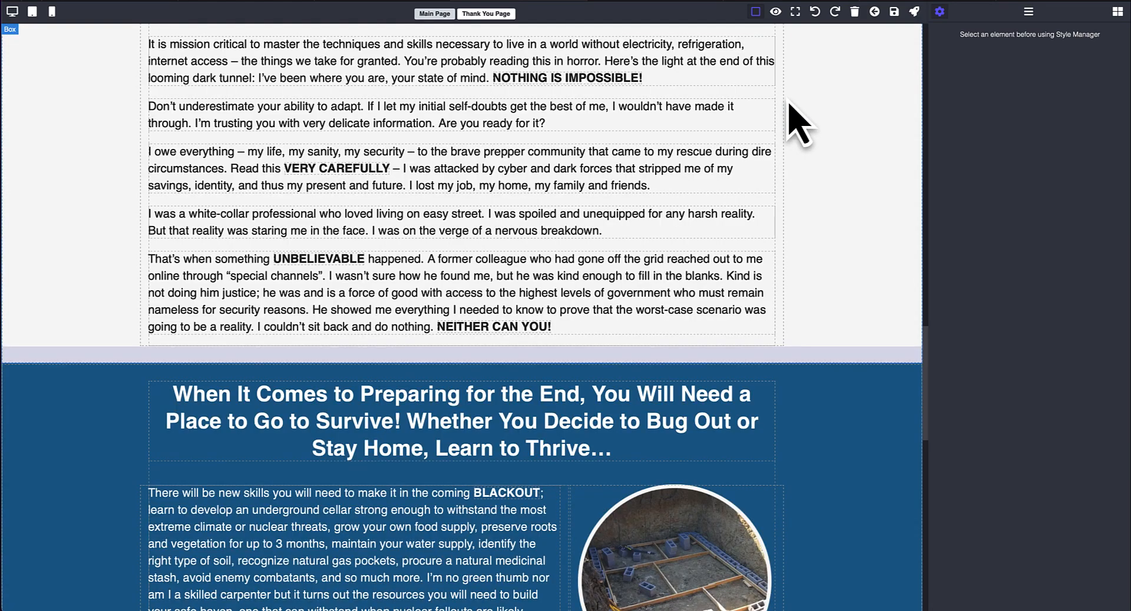
scroll(789, 101, up, 20)
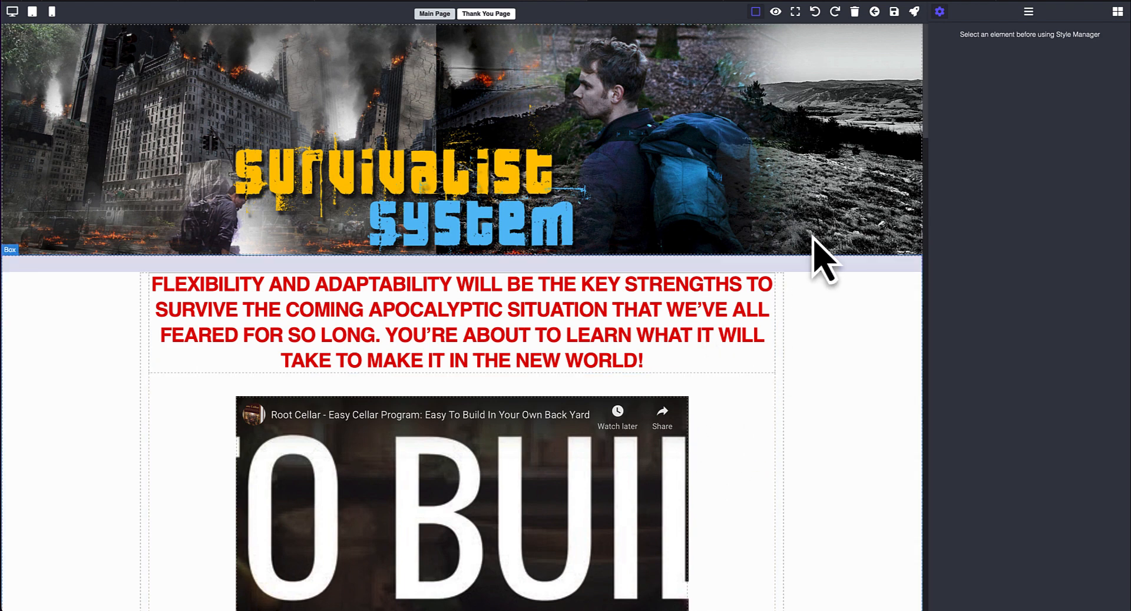
click(915, 12)
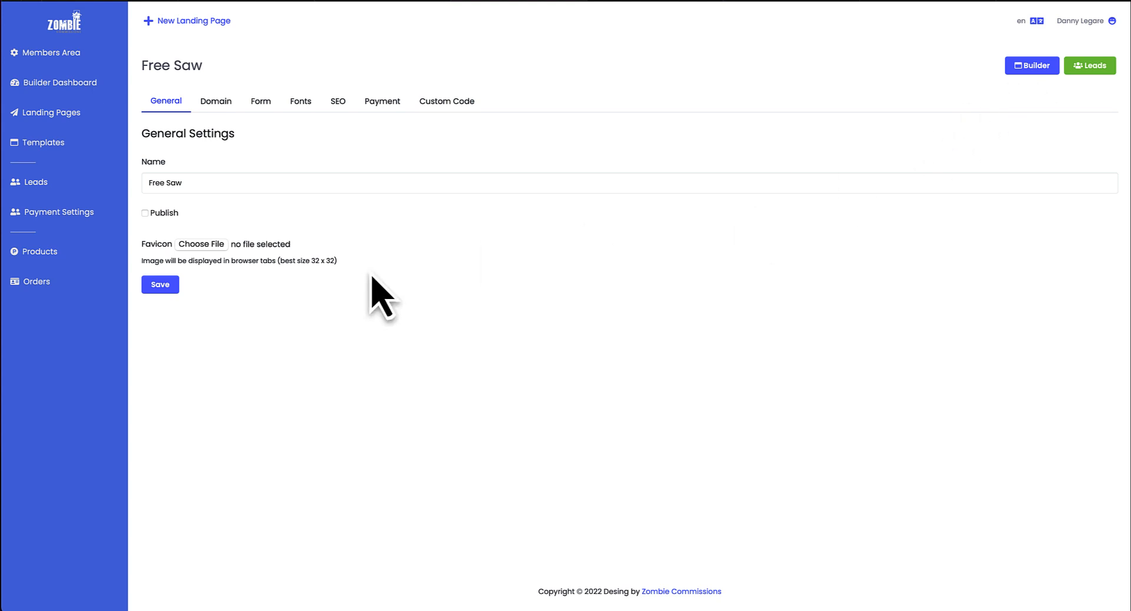
click(159, 285)
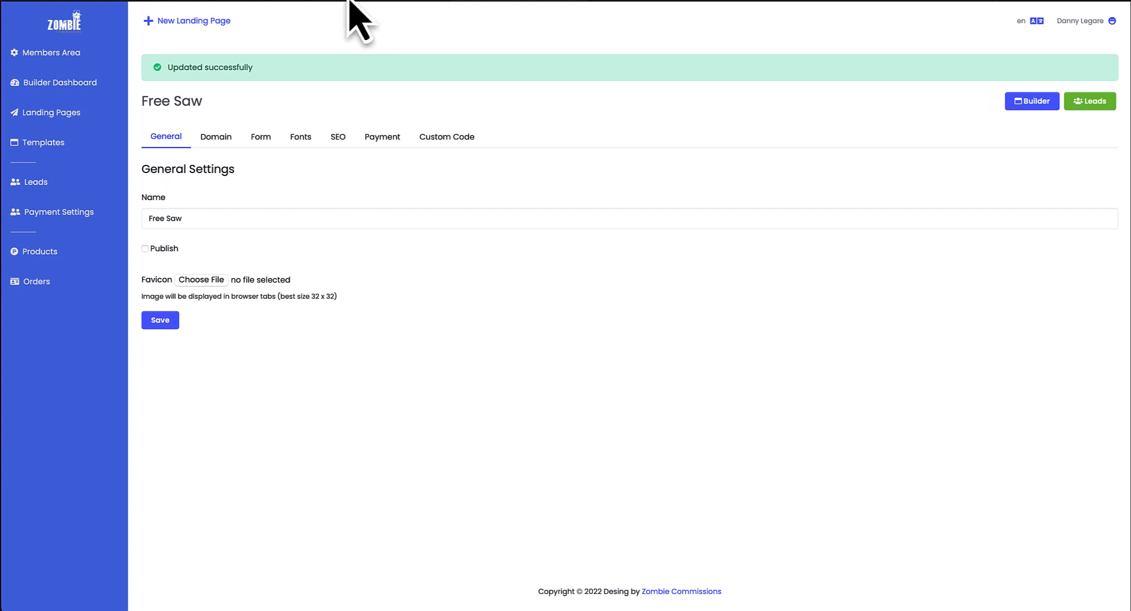
View the leads collected for the Free Saw landing page and return to its general settings
mouse_move(351, 2)
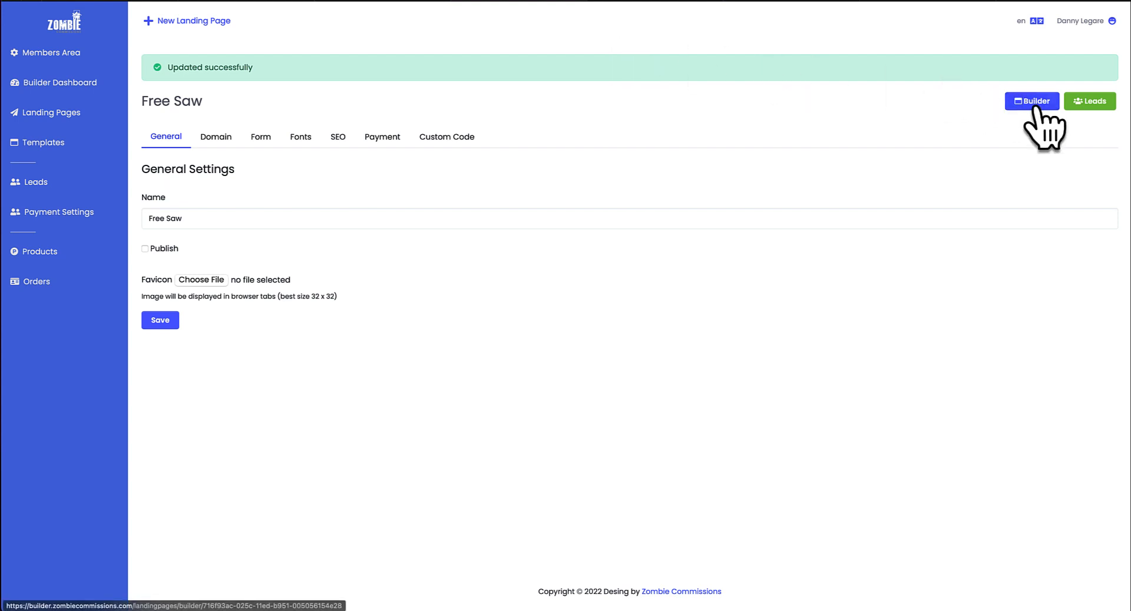
click(1087, 104)
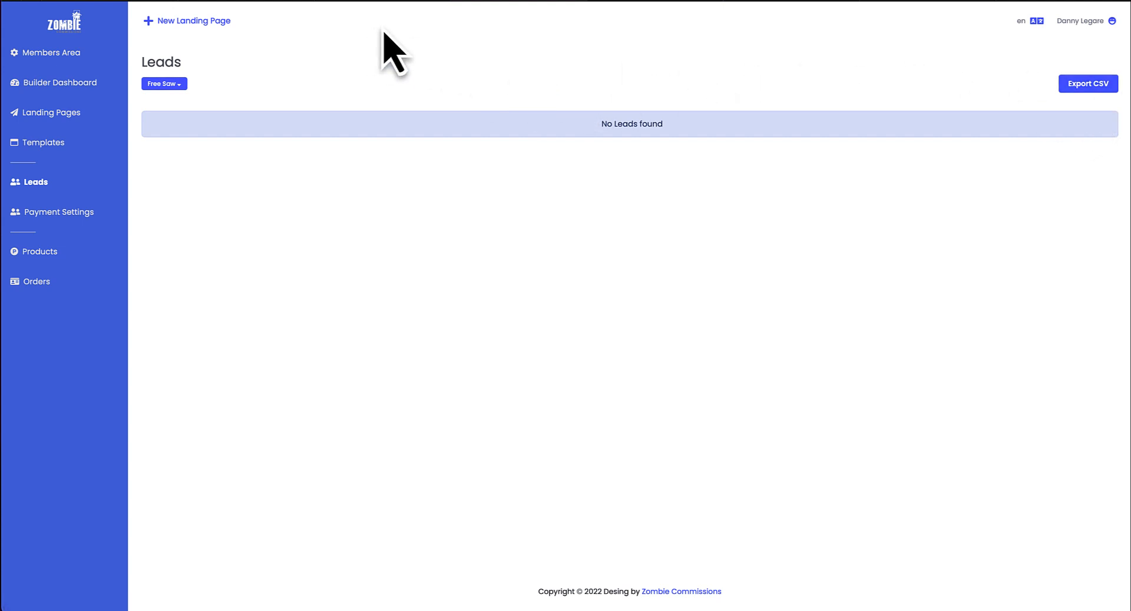
click(98, 1)
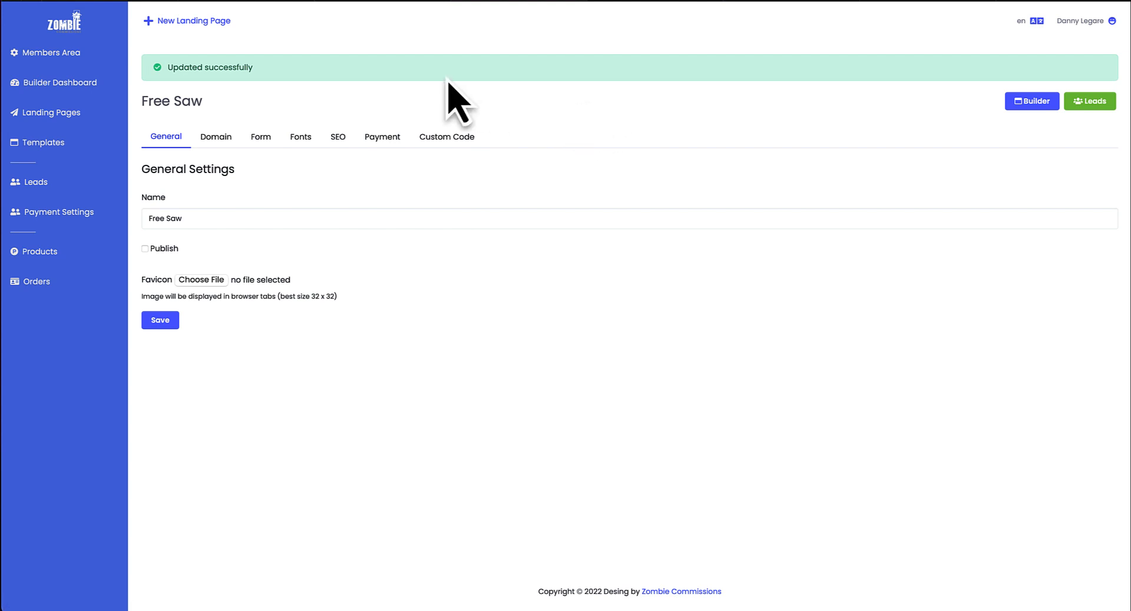
View the builder dashboard and landing page list, and inspect the domain settings of the first Free Saw page
click(51, 85)
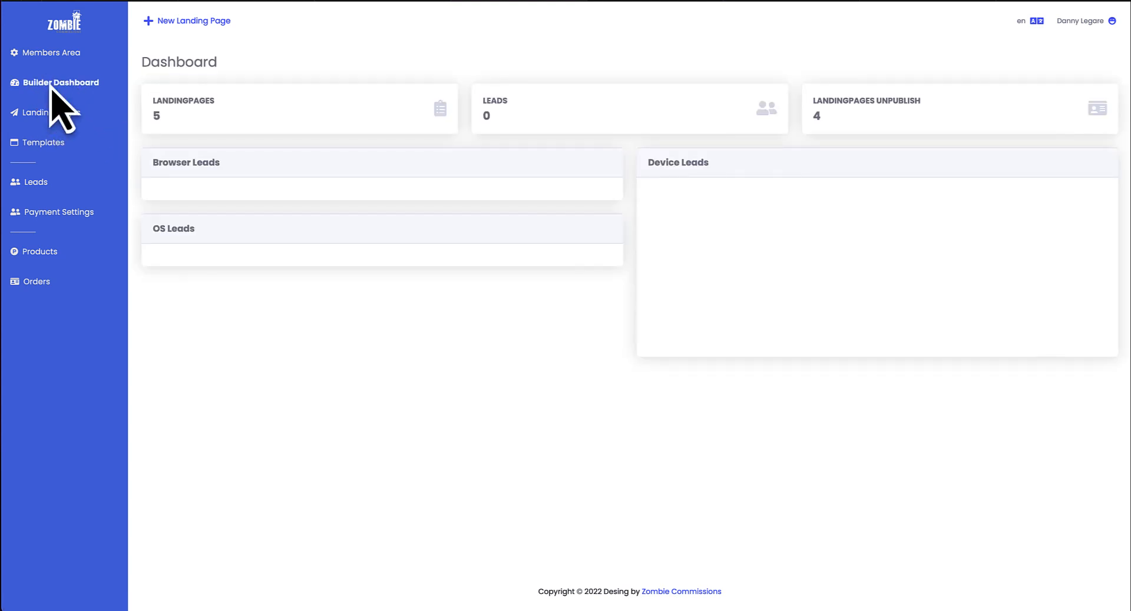
click(235, 113)
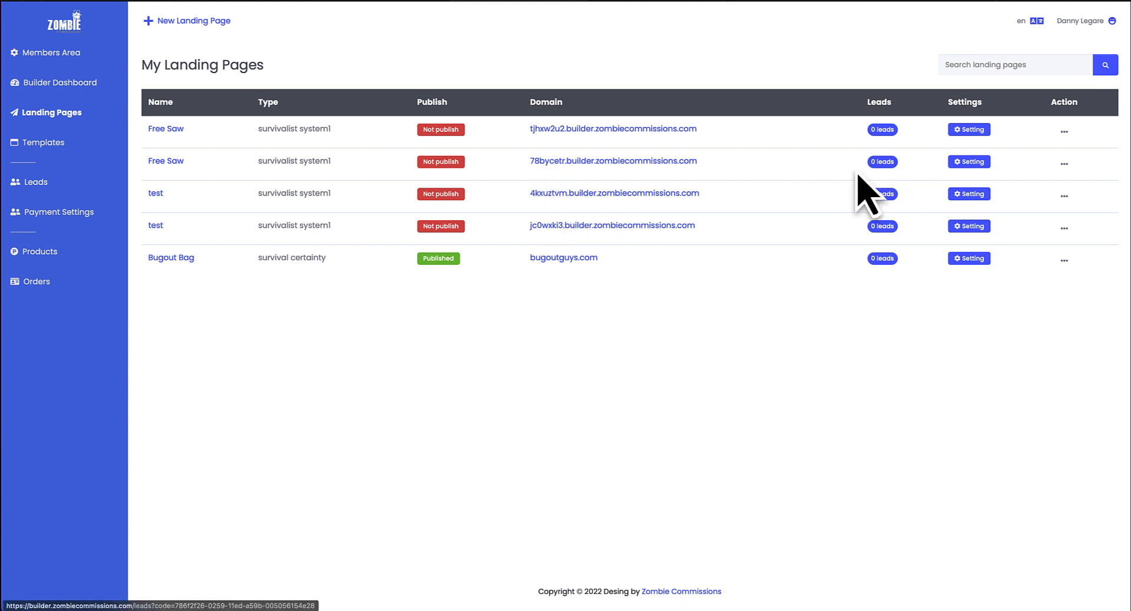
click(974, 131)
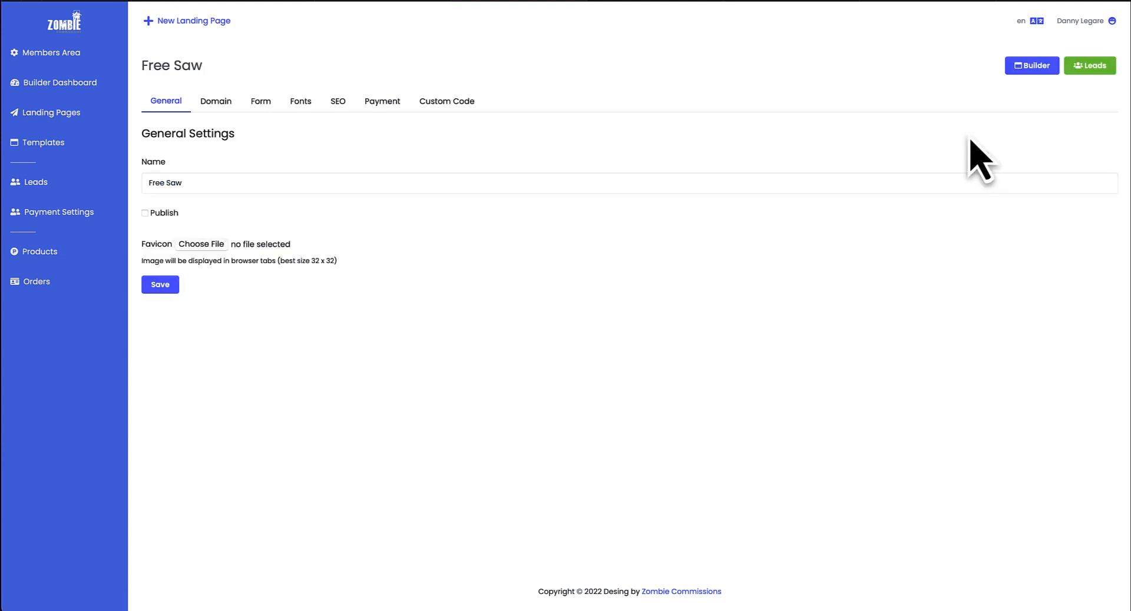
click(218, 102)
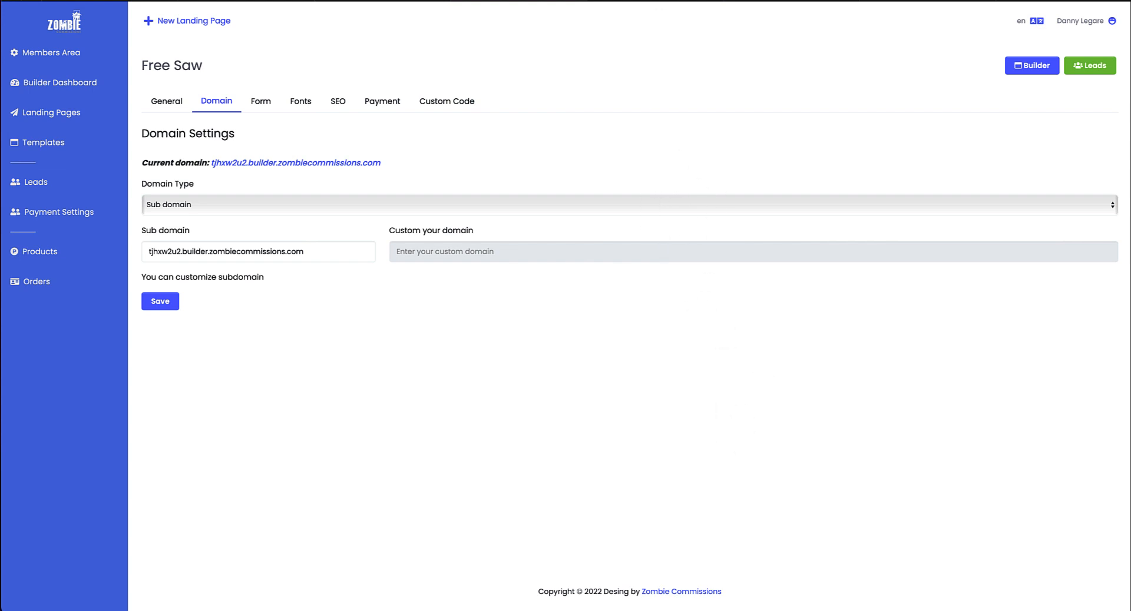
click(827, 0)
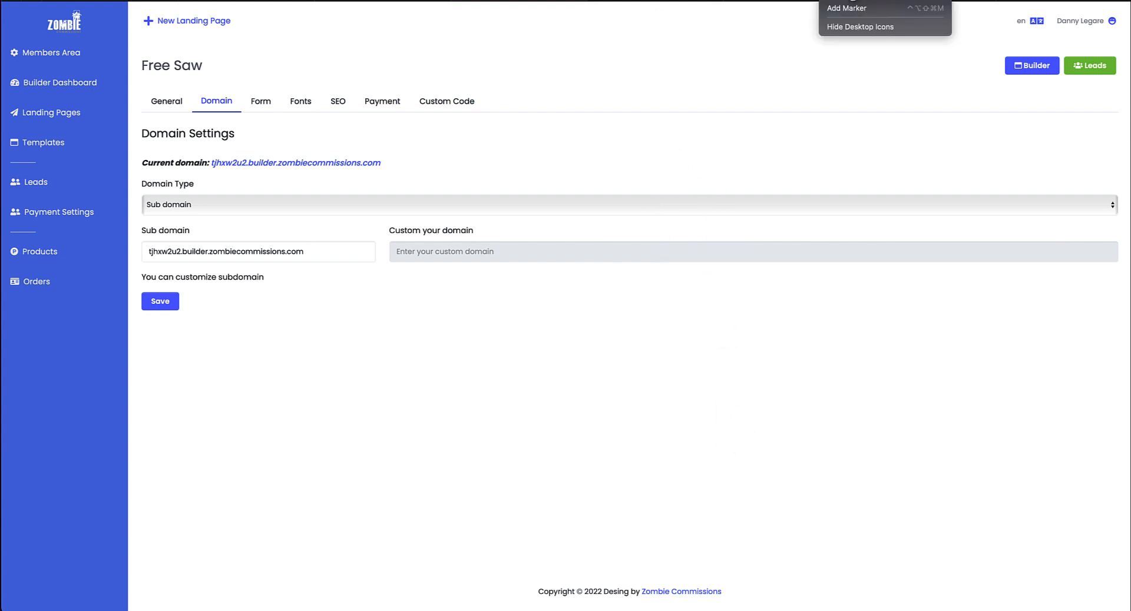